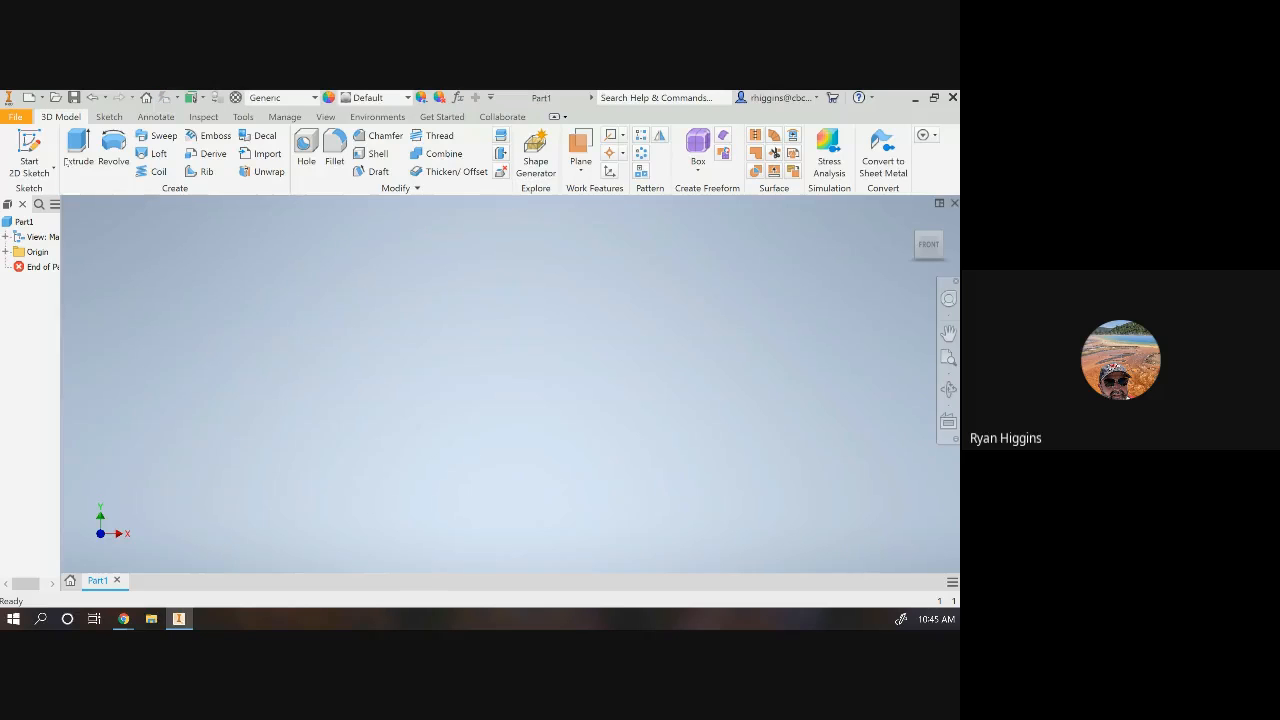
Start a 2D sketch on the XY plane and widen the model browser slightly
click(36, 143)
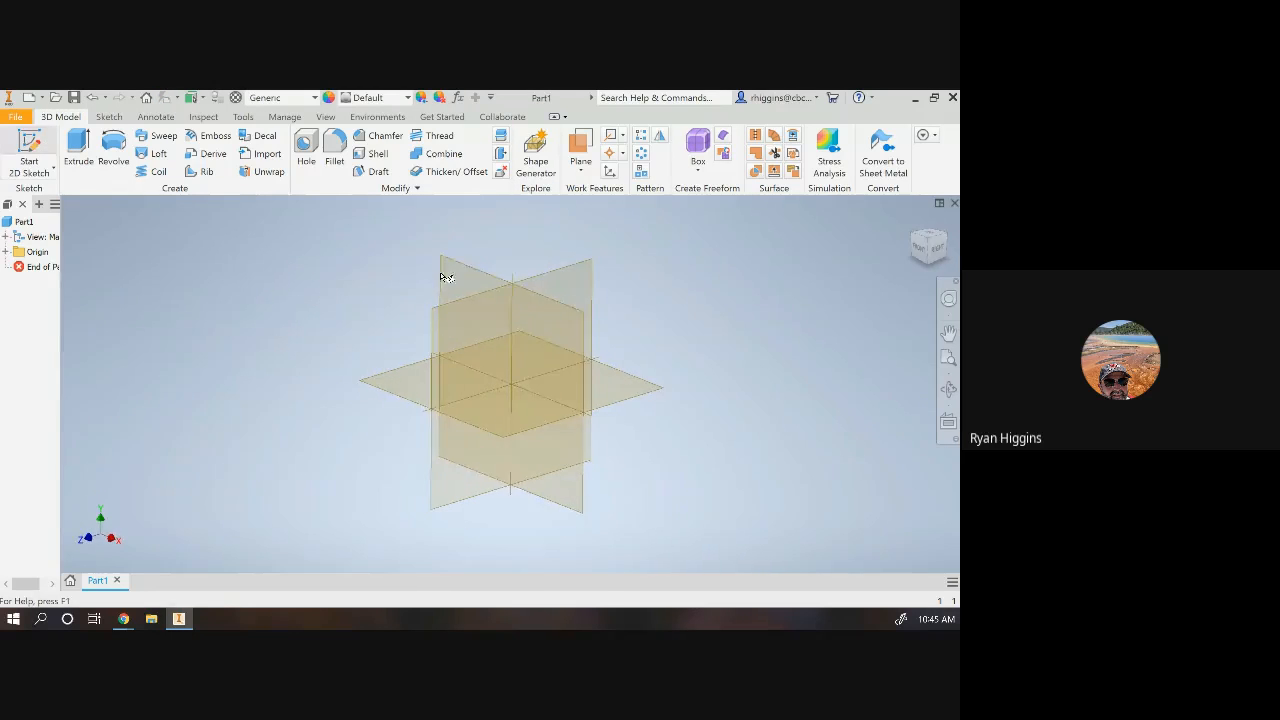
click(461, 267)
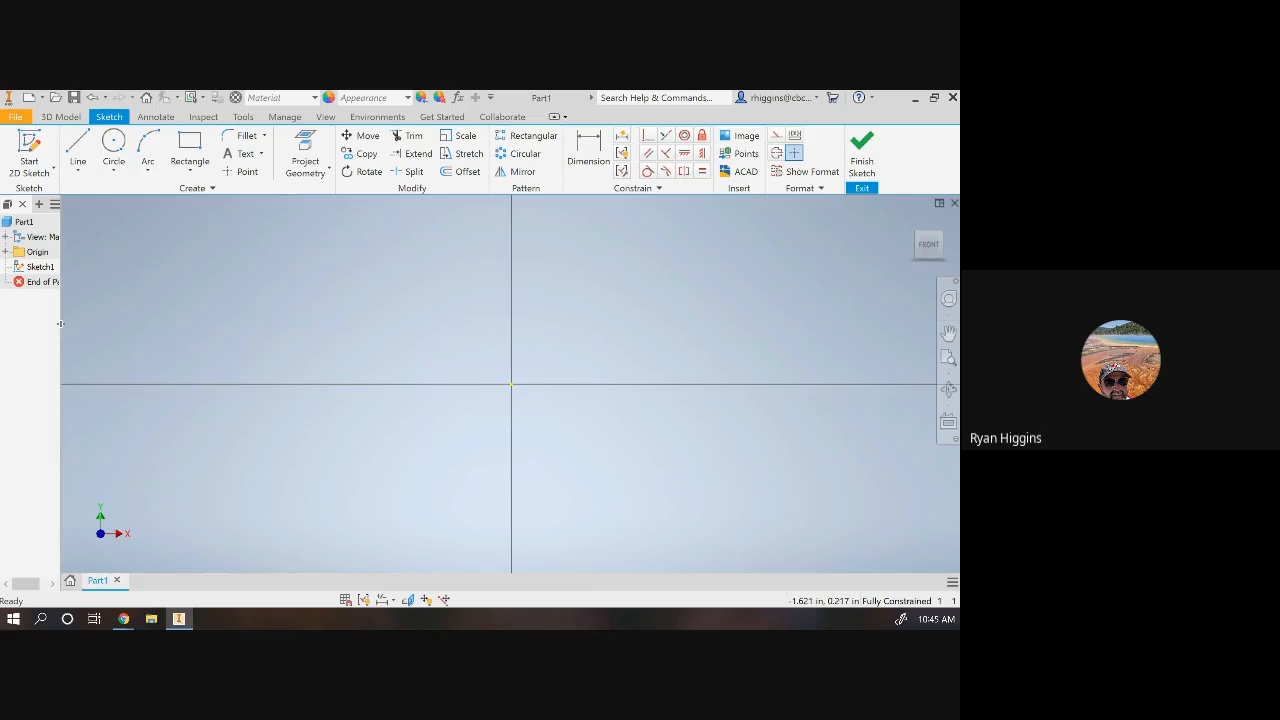
drag(60, 323, 86, 326)
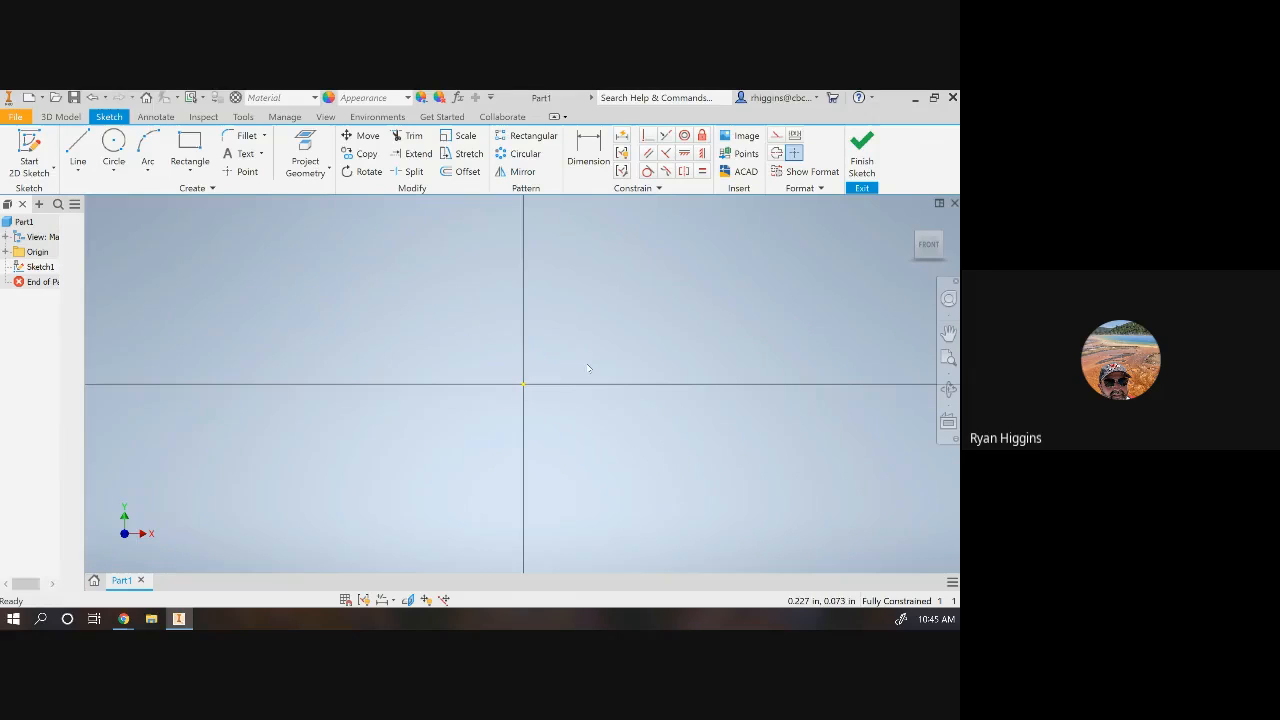
Draw a 0.011 in diameter circle centred on the positive X axis, away from the origin
click(112, 141)
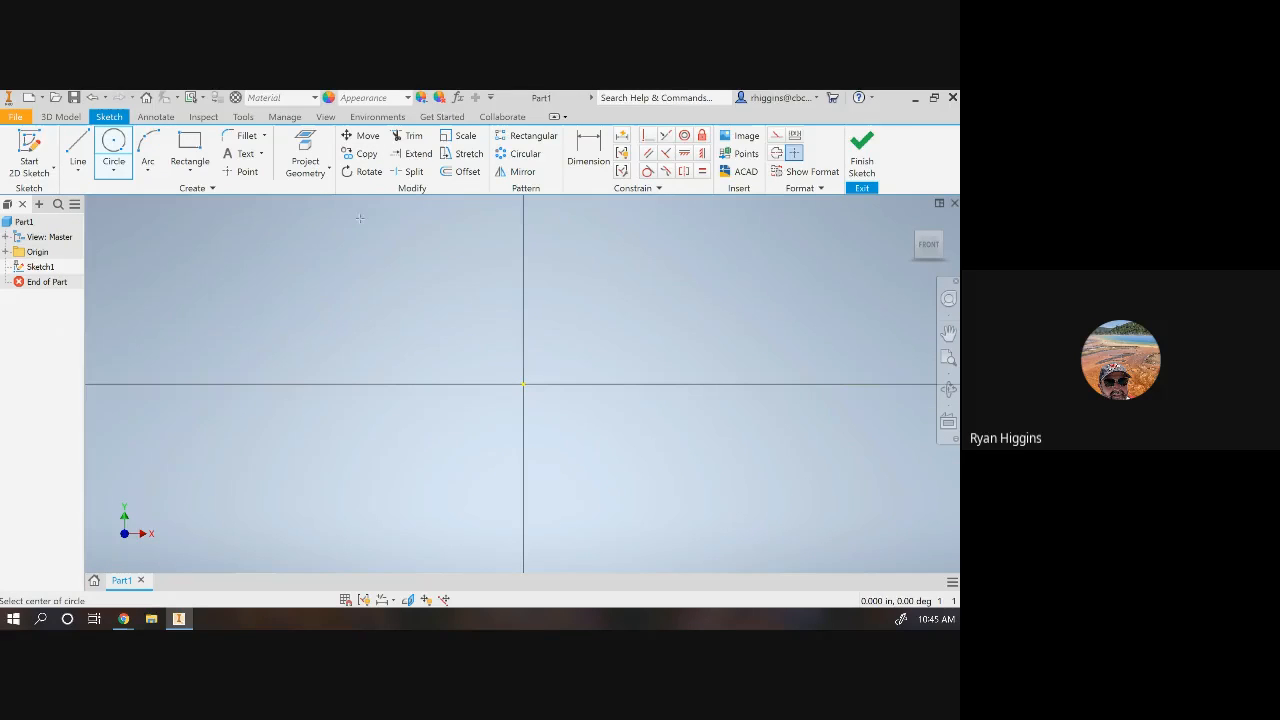
click(699, 385)
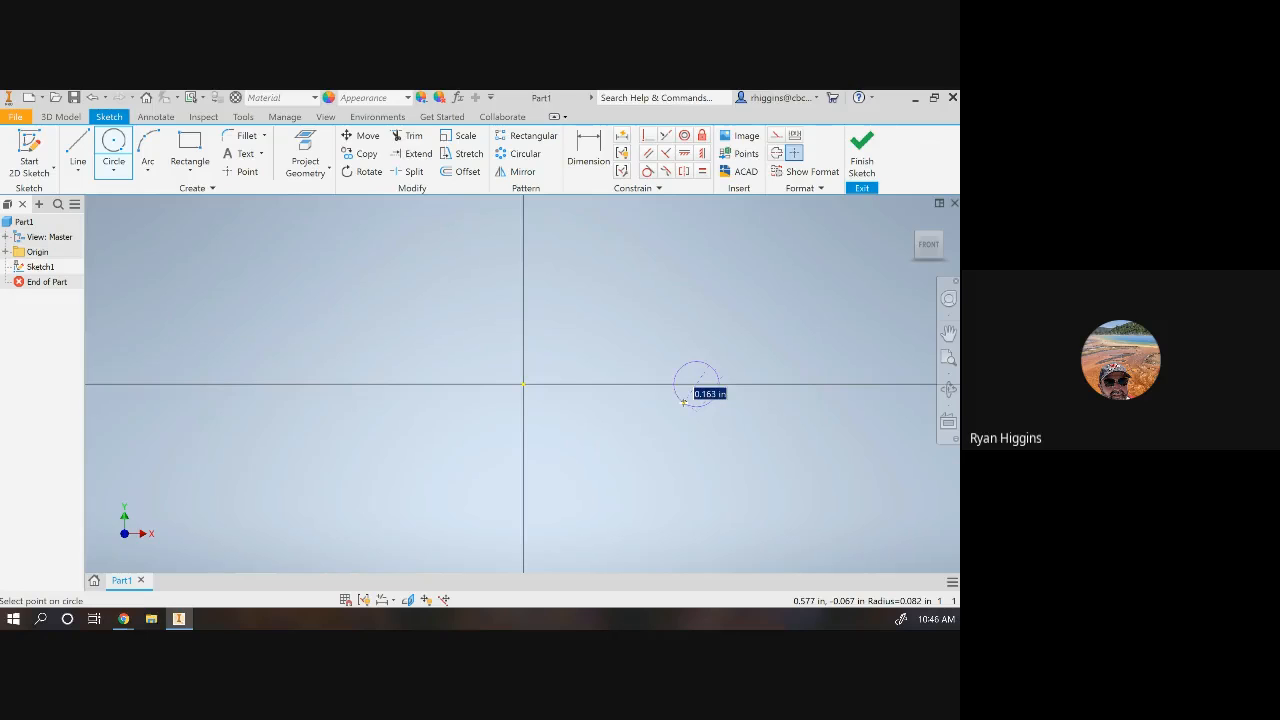
key(BackSpace)
text(1)
key(Return)
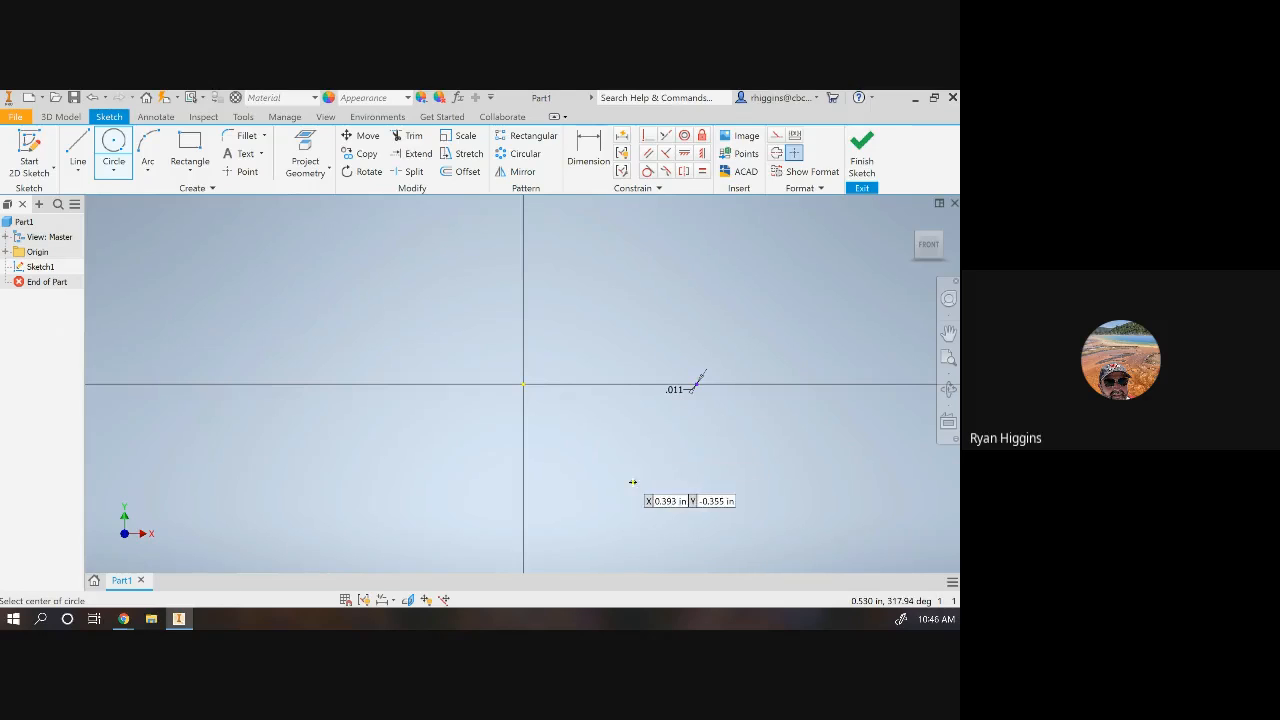
Dimension the horizontal distance from the origin to the circle's centre and set it to 1/8 in
scroll(684, 390, up, 3)
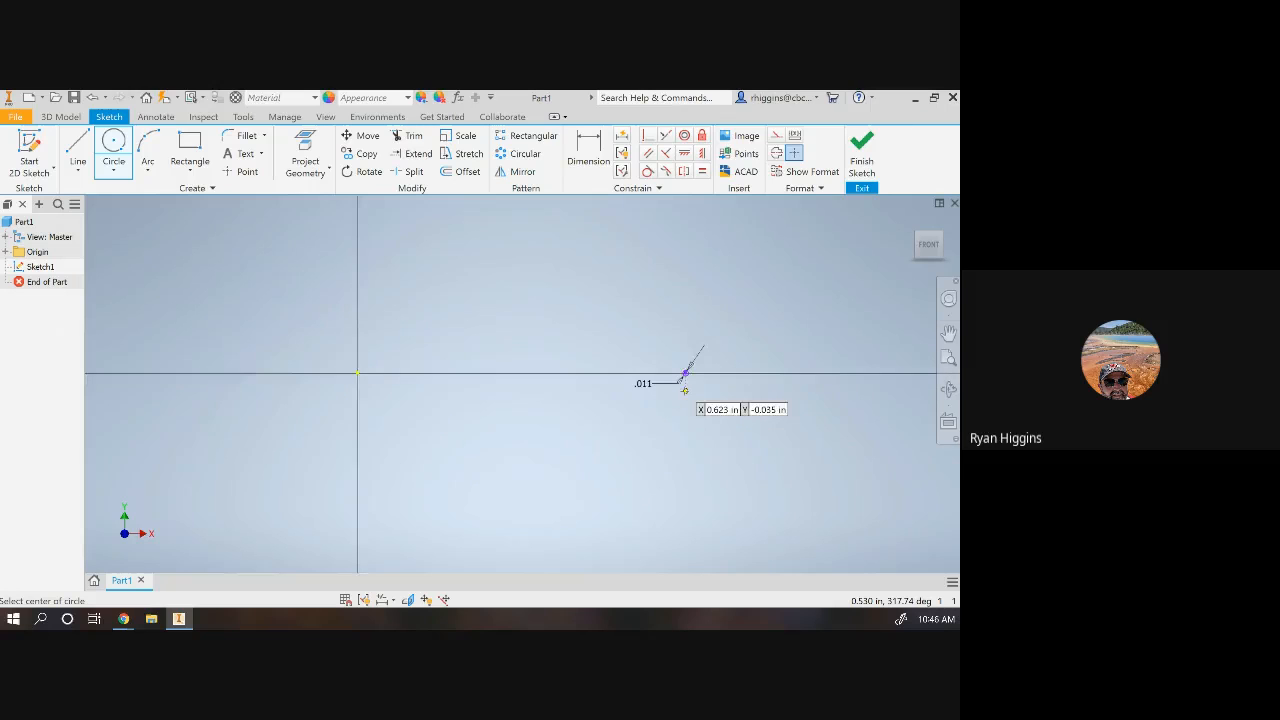
scroll(685, 390, up, 3)
scroll(674, 383, down, 3)
middle_drag(511, 426, 534, 432)
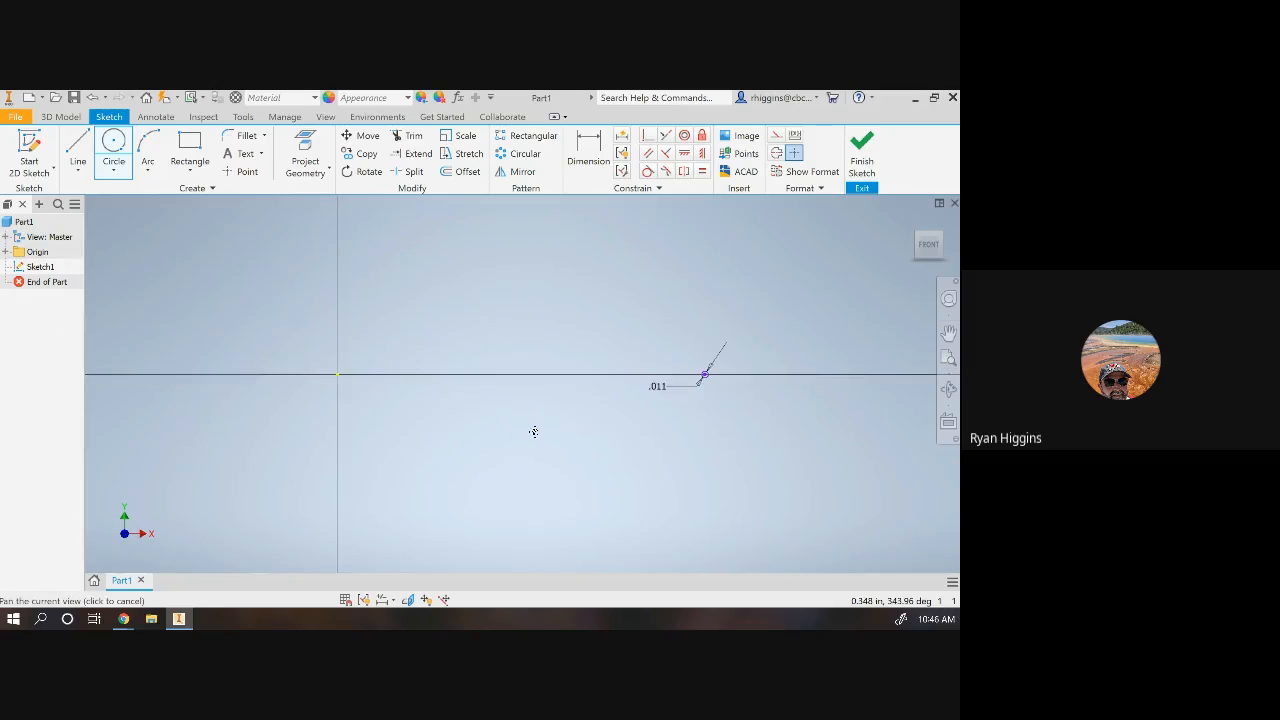
scroll(555, 414, up, 3)
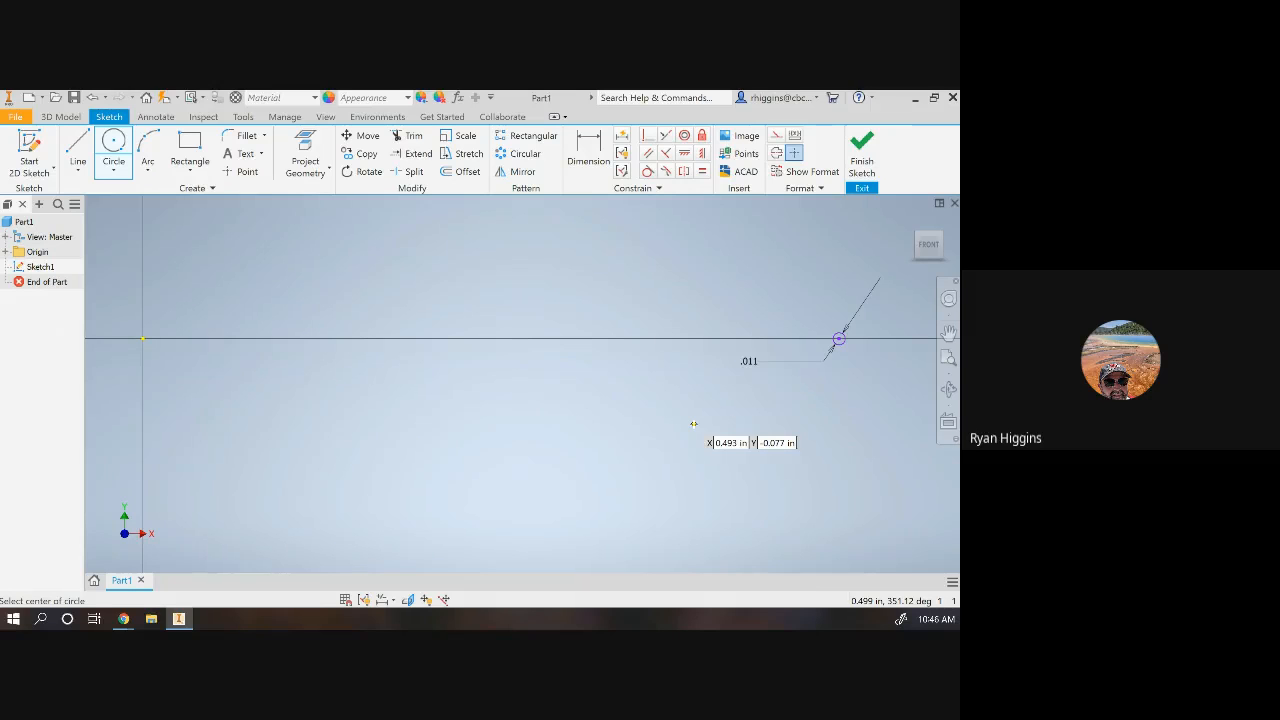
click(588, 152)
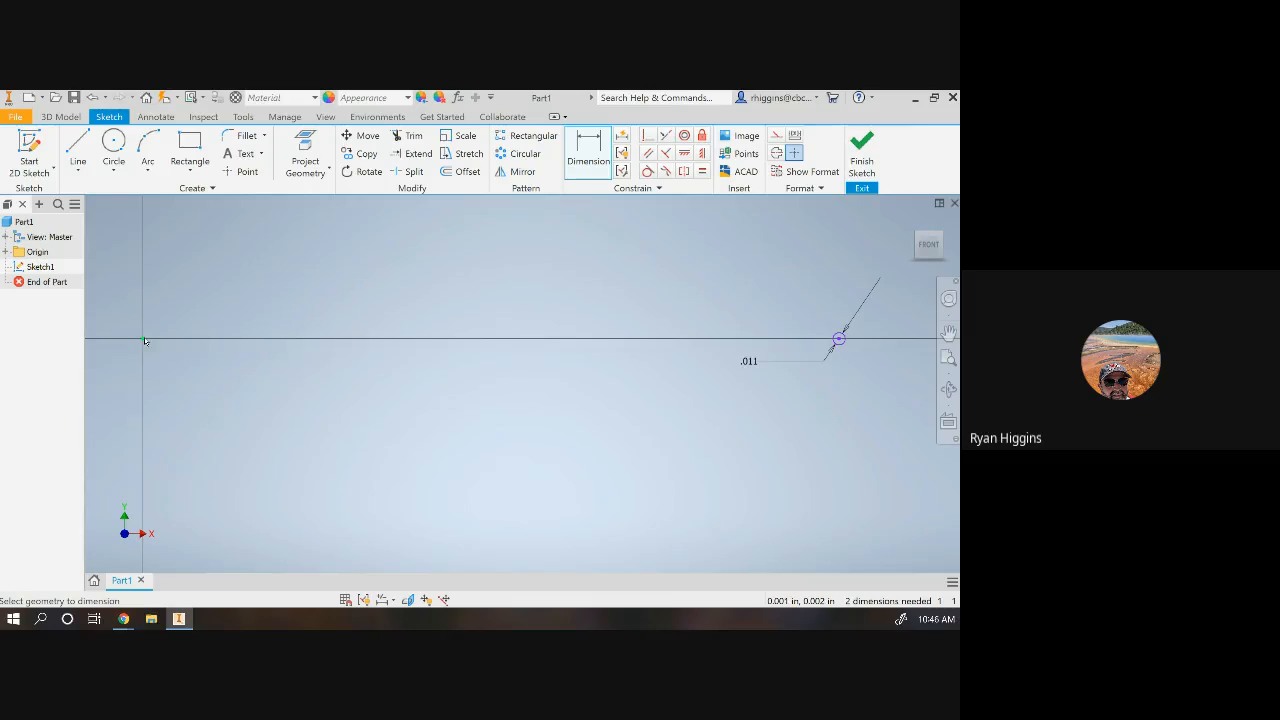
click(838, 341)
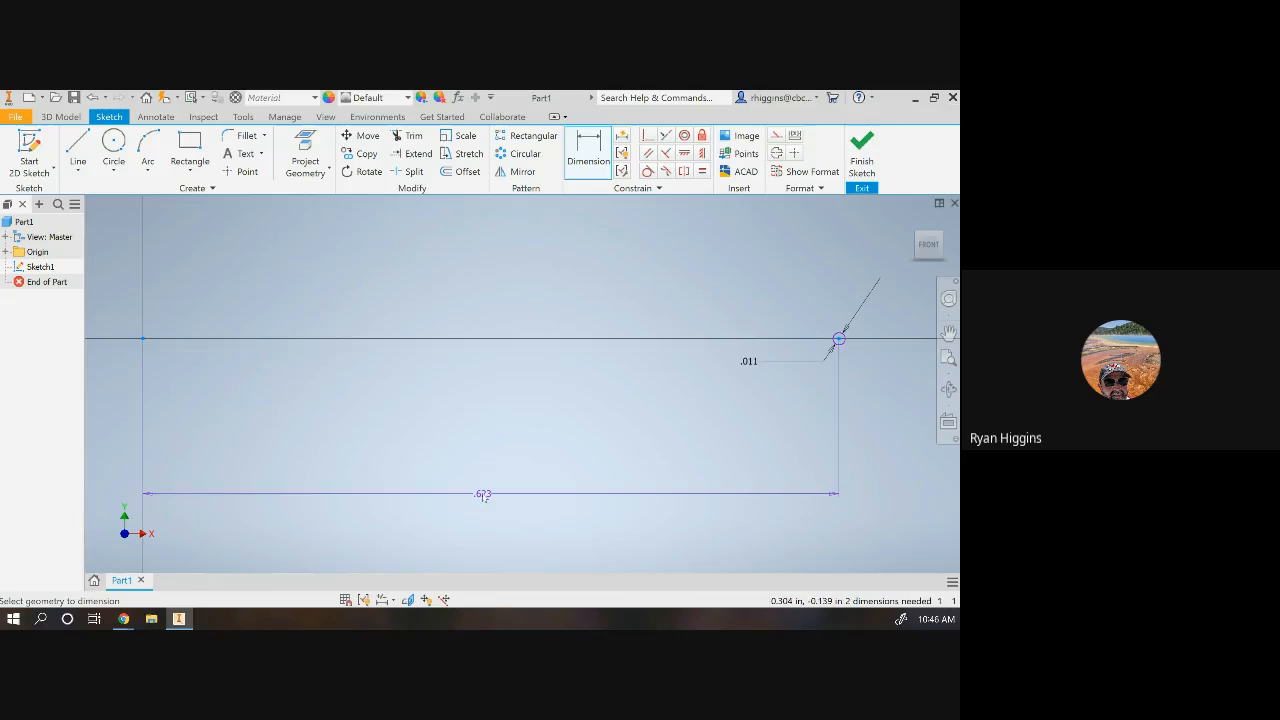
click(484, 494)
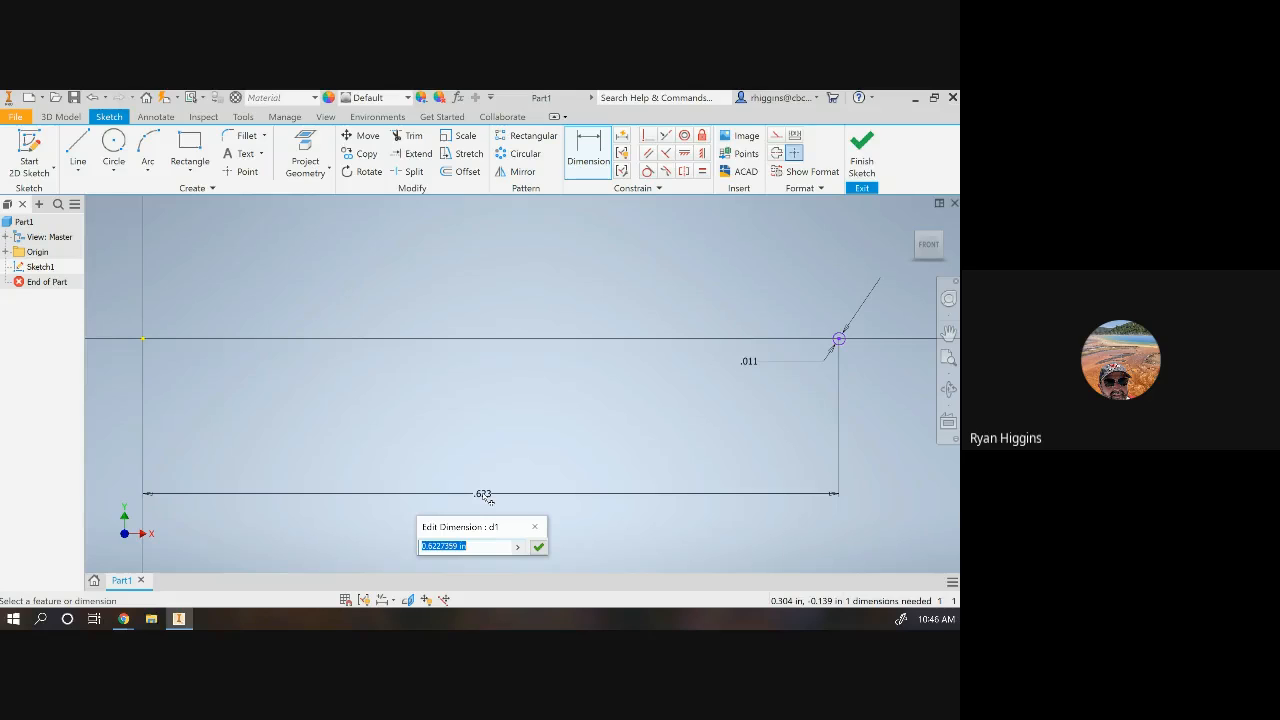
text(1/8)
key(Return)
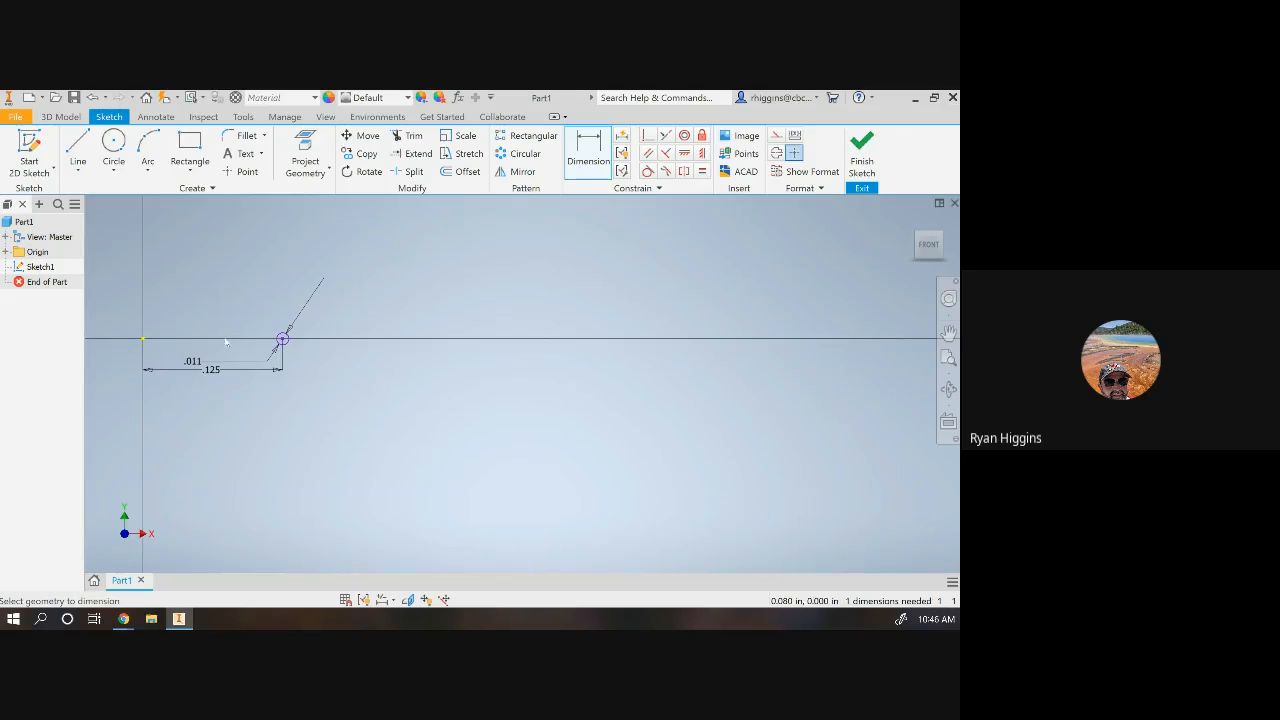
Finish the sketch and start a Coil of the circle profile with the origin's Y axis as its axis
scroll(352, 415, down, 3)
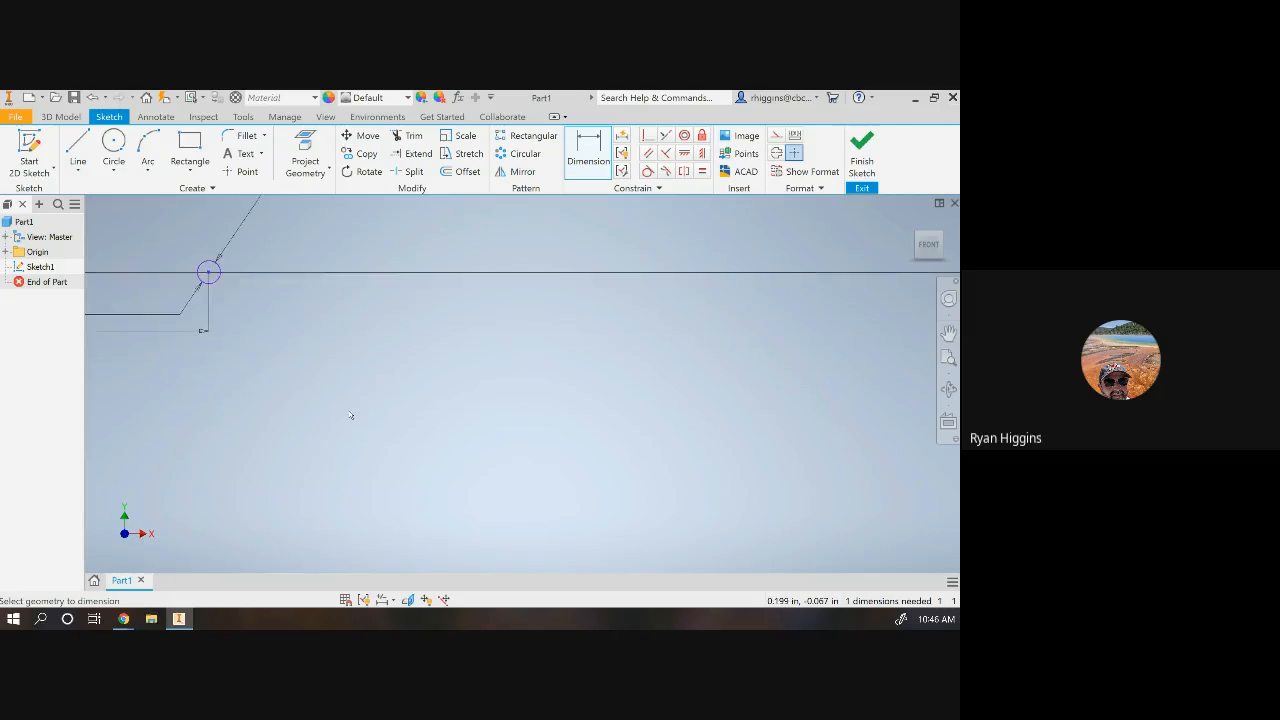
scroll(340, 409, up, 5)
scroll(163, 372, down, 2)
scroll(165, 371, down, 2)
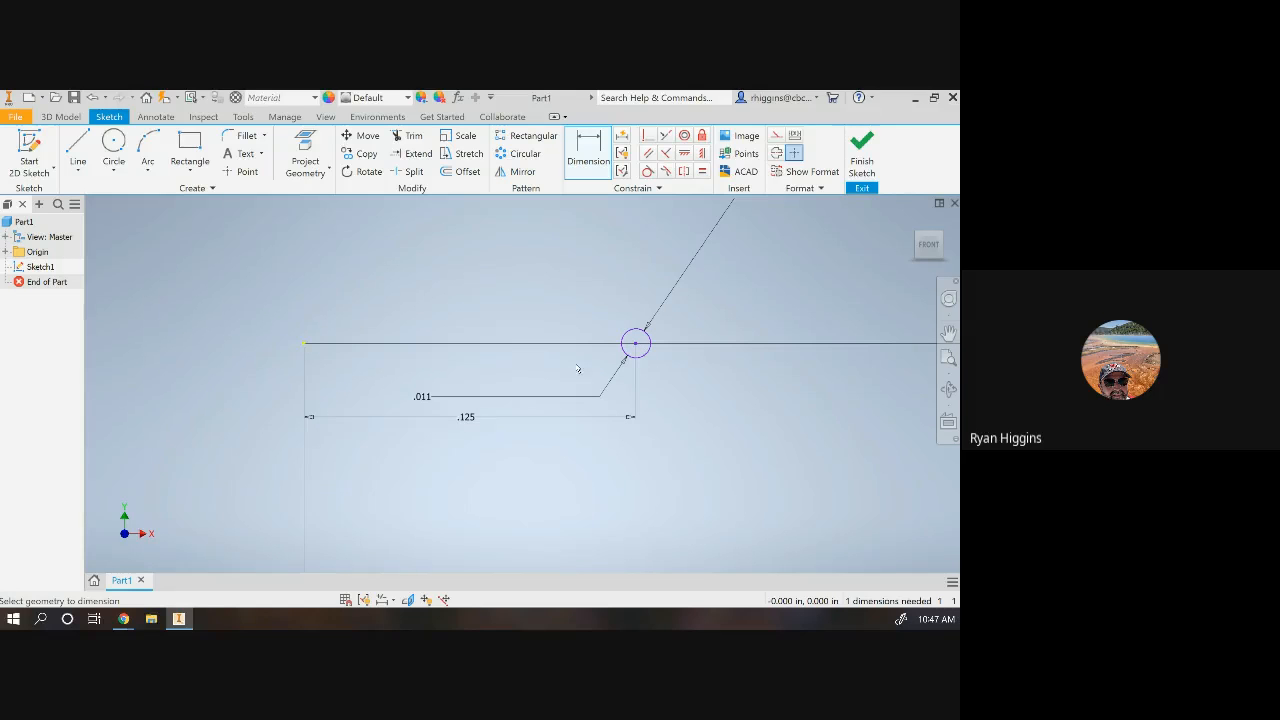
scroll(434, 282, down, 2)
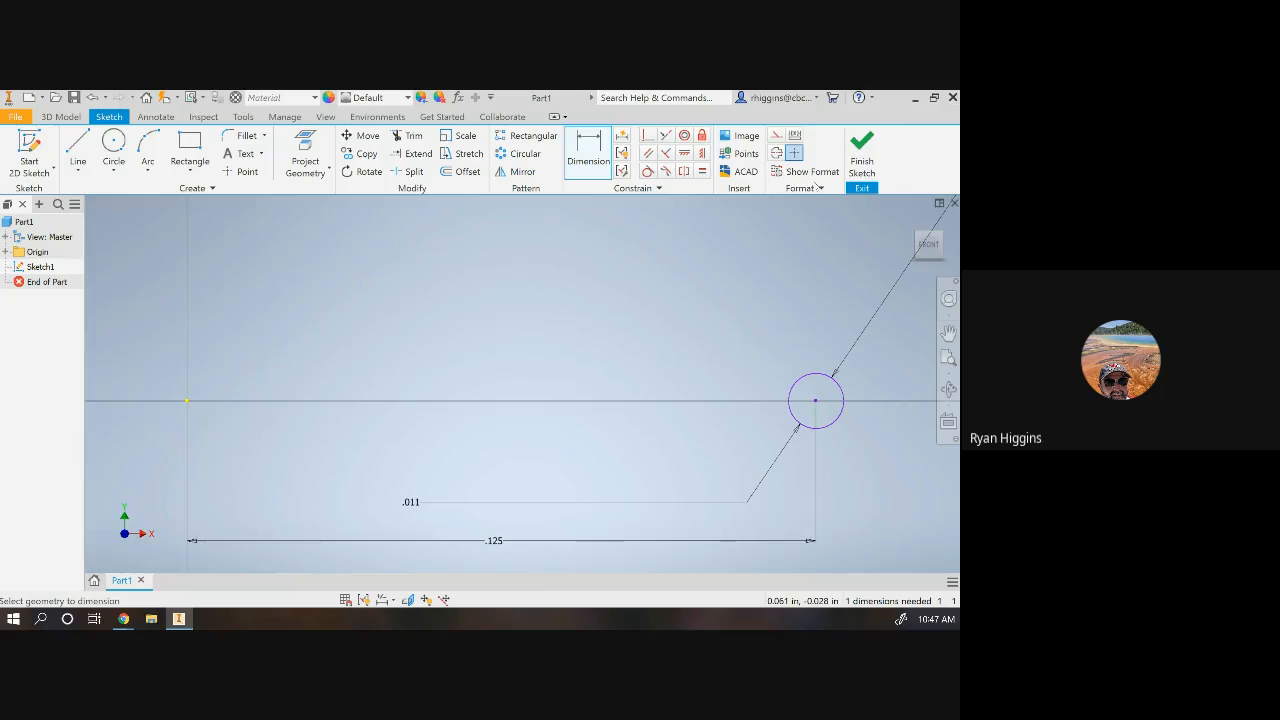
click(862, 154)
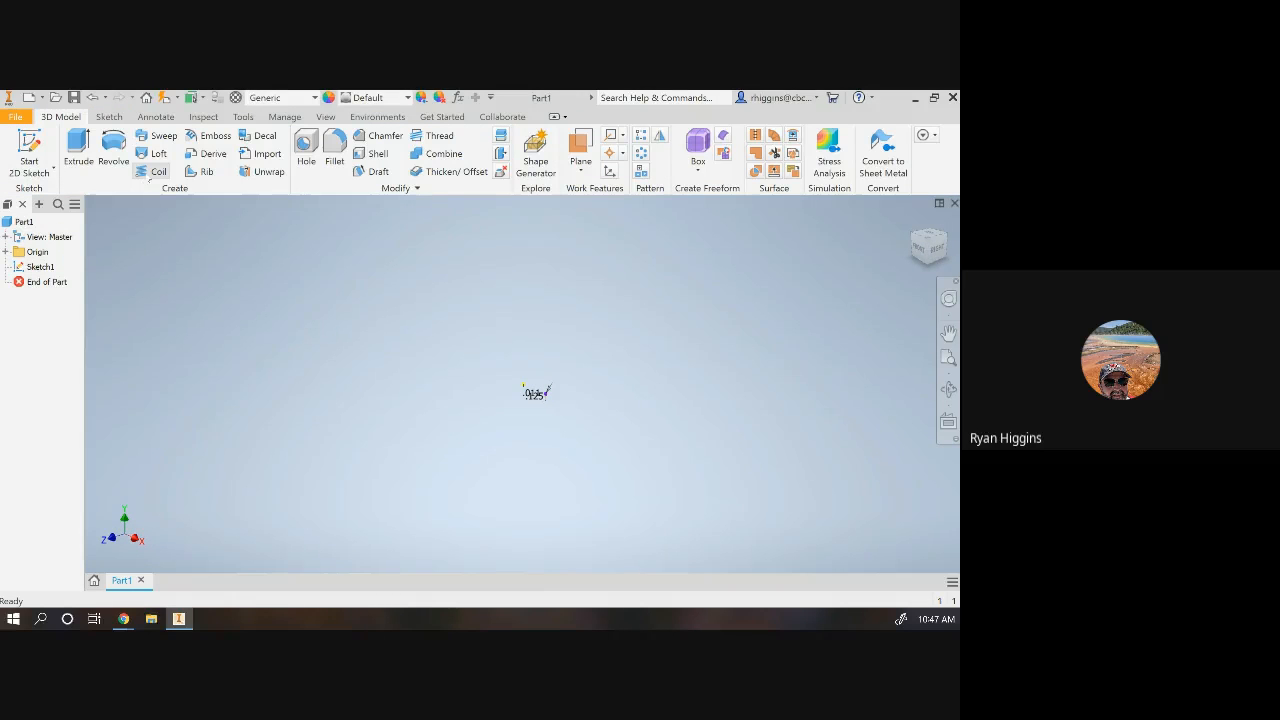
click(152, 174)
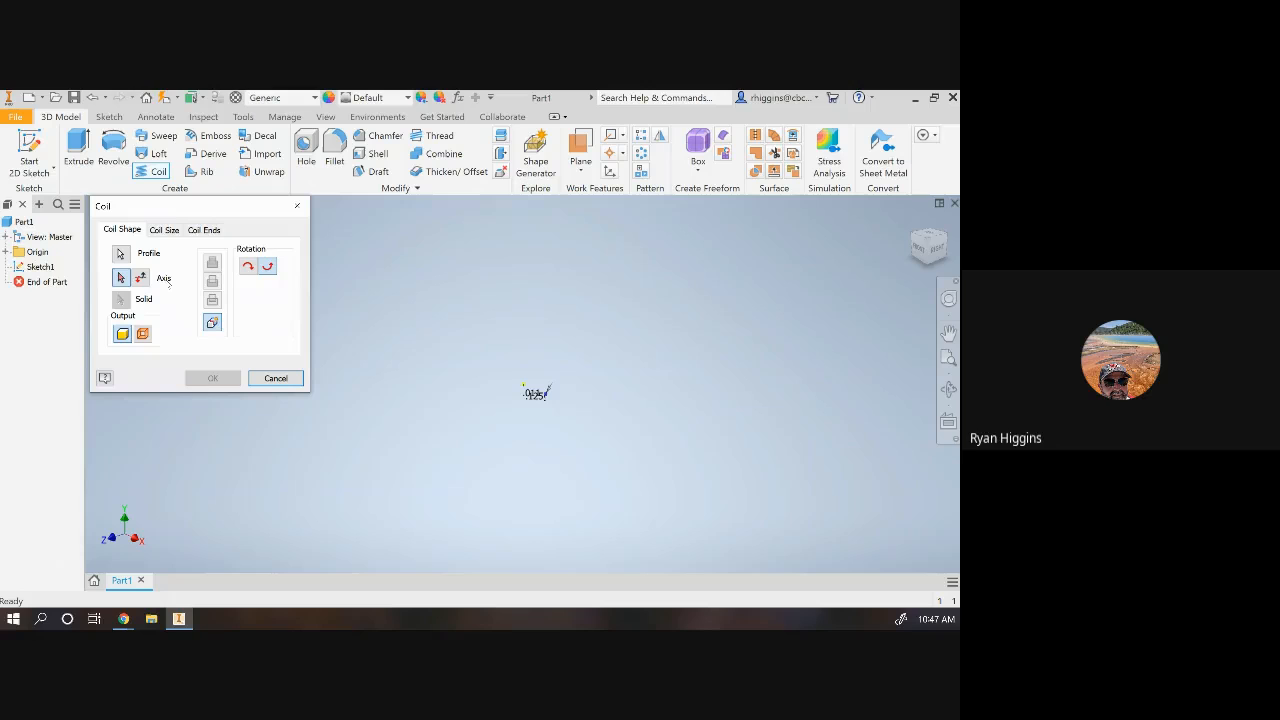
click(6, 252)
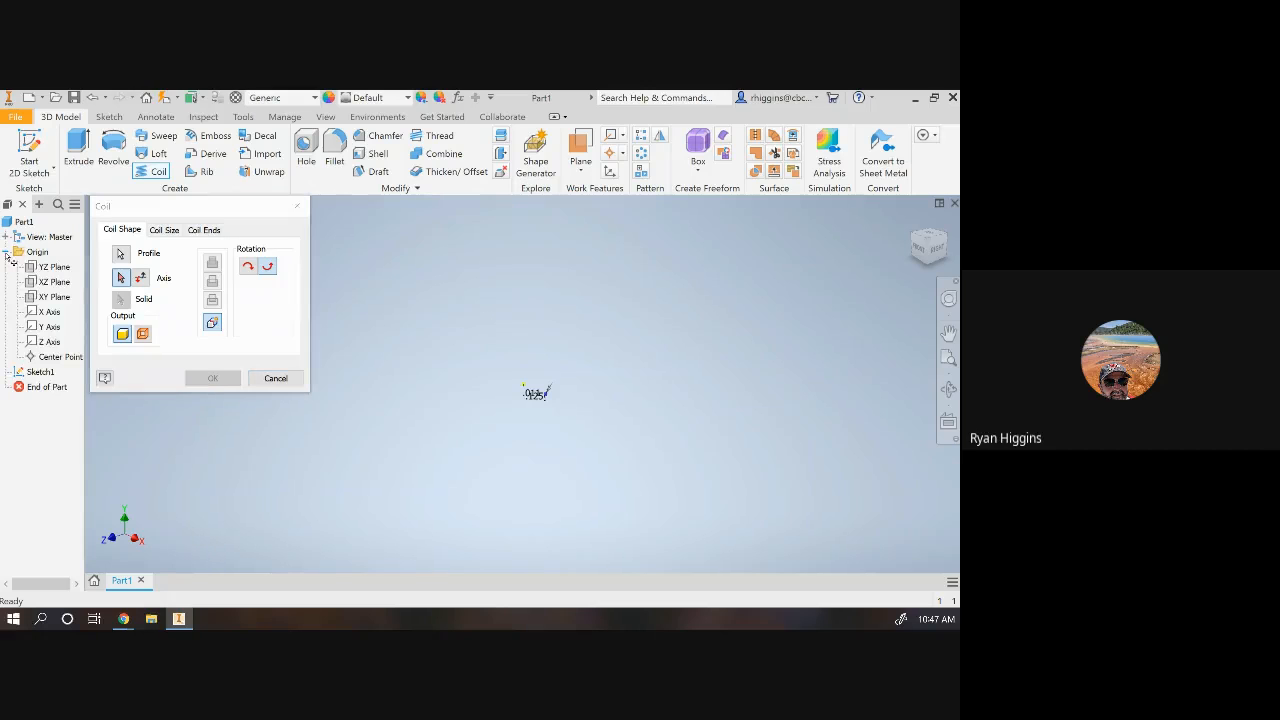
click(40, 327)
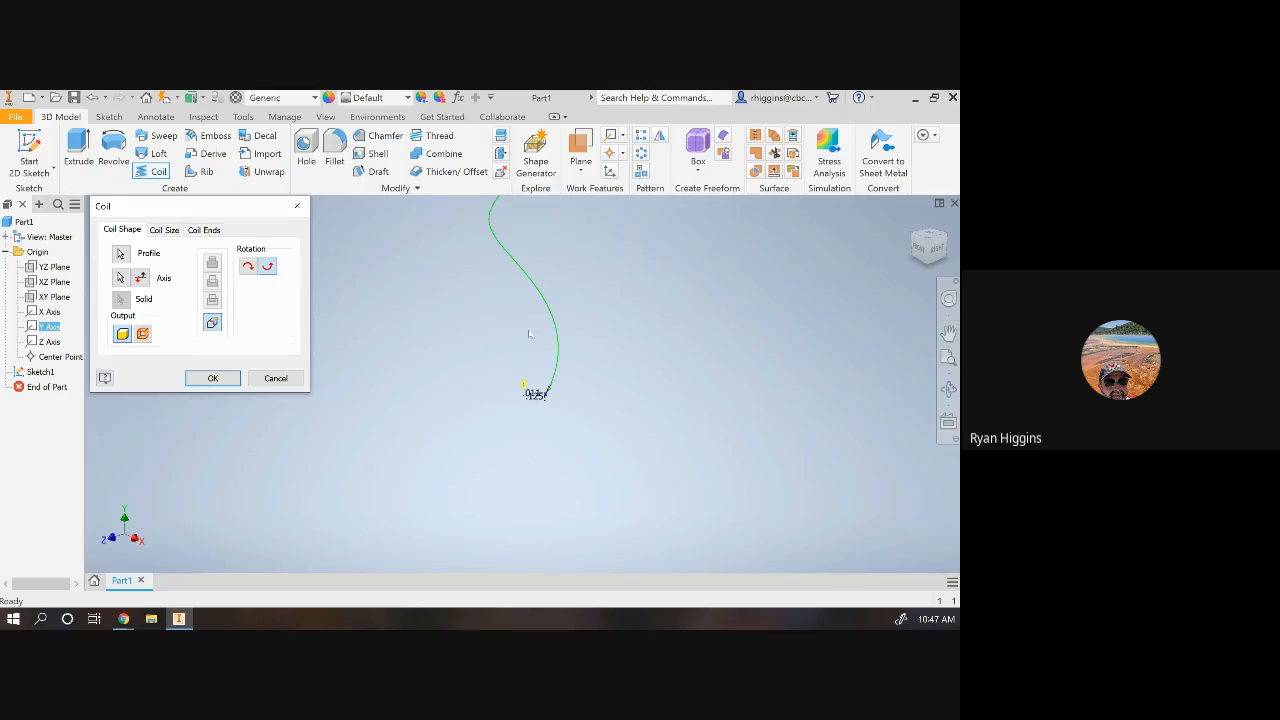
scroll(511, 455, down, 2)
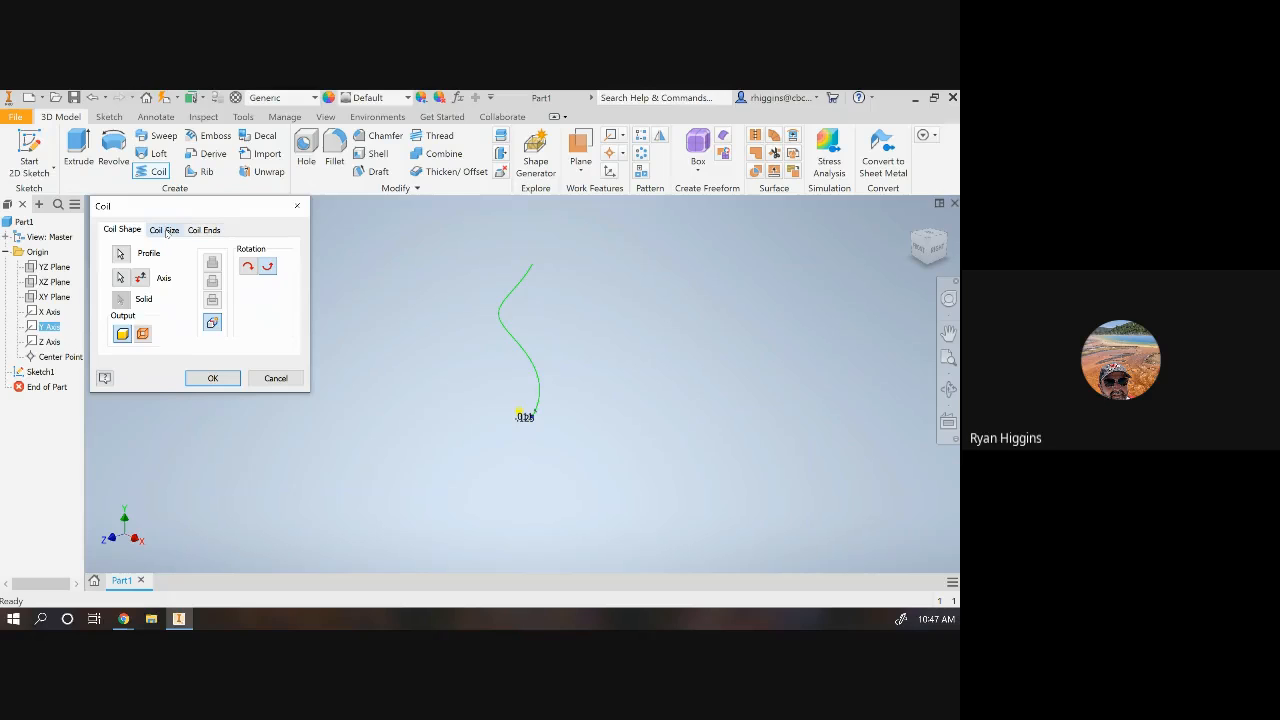
Define the coil size by Revolution and Height, with 7 revolutions and a height of 1.15 in
click(164, 230)
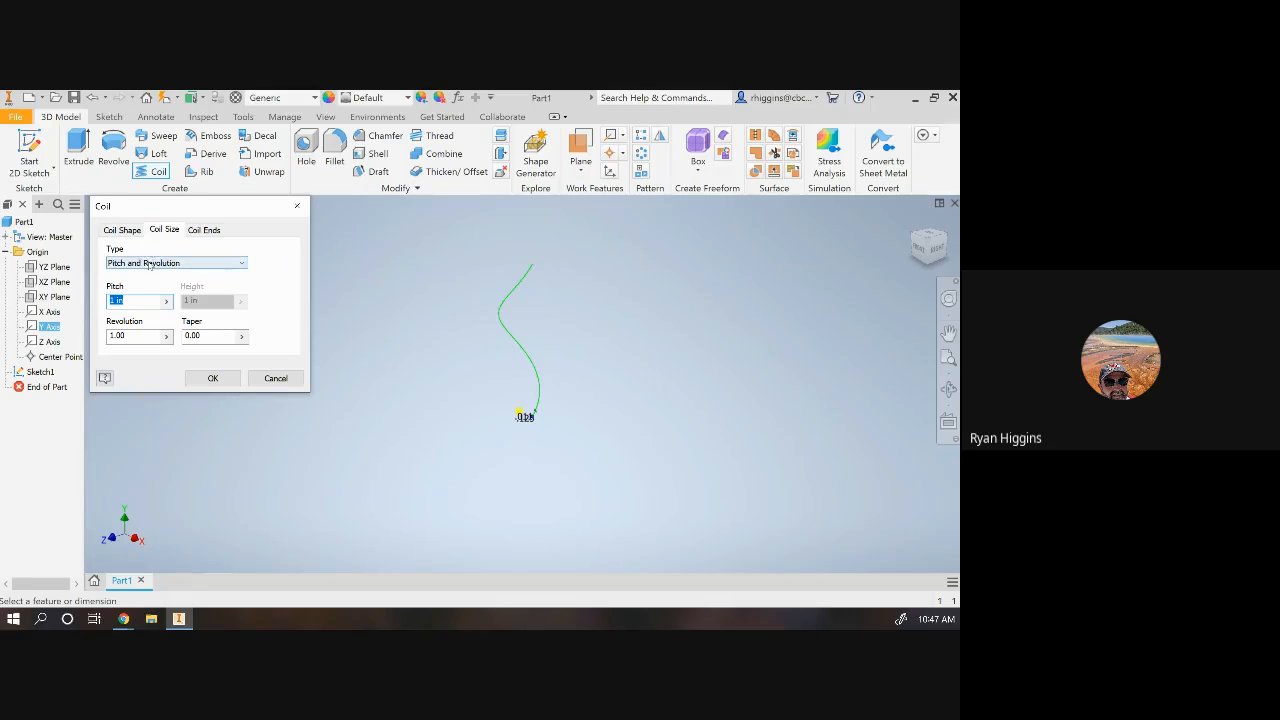
click(148, 262)
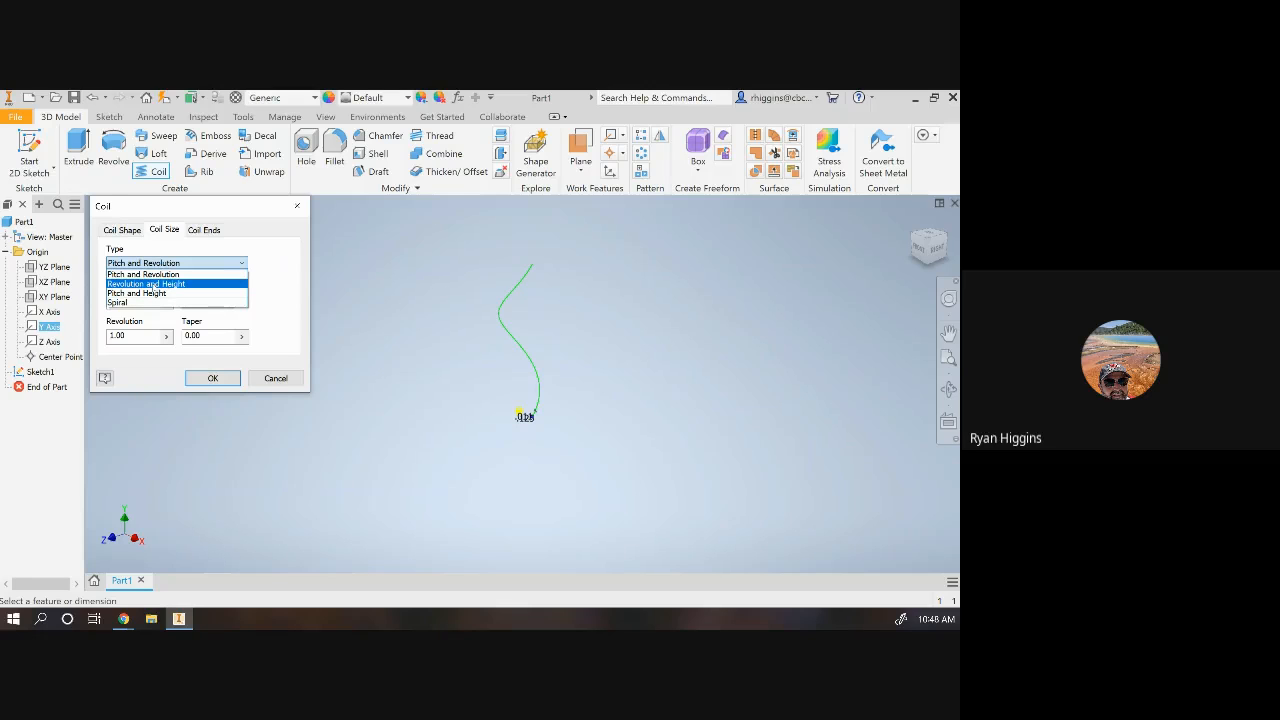
click(150, 284)
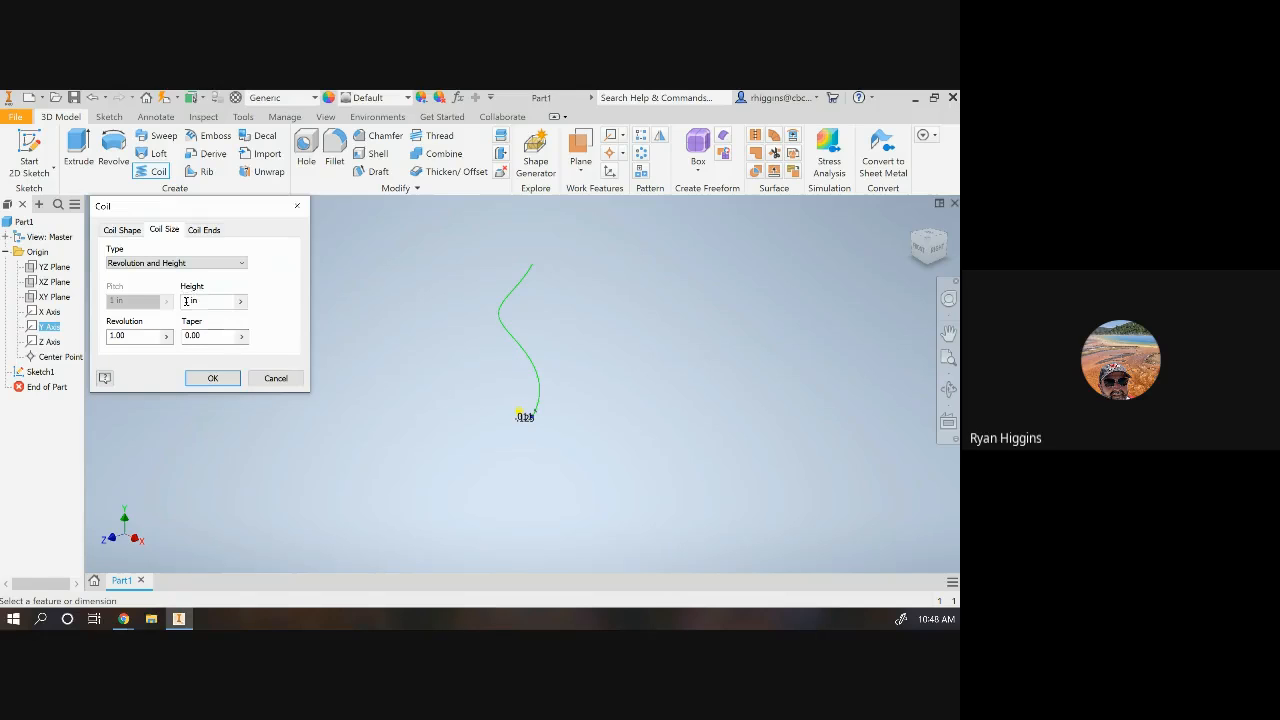
click(108, 335)
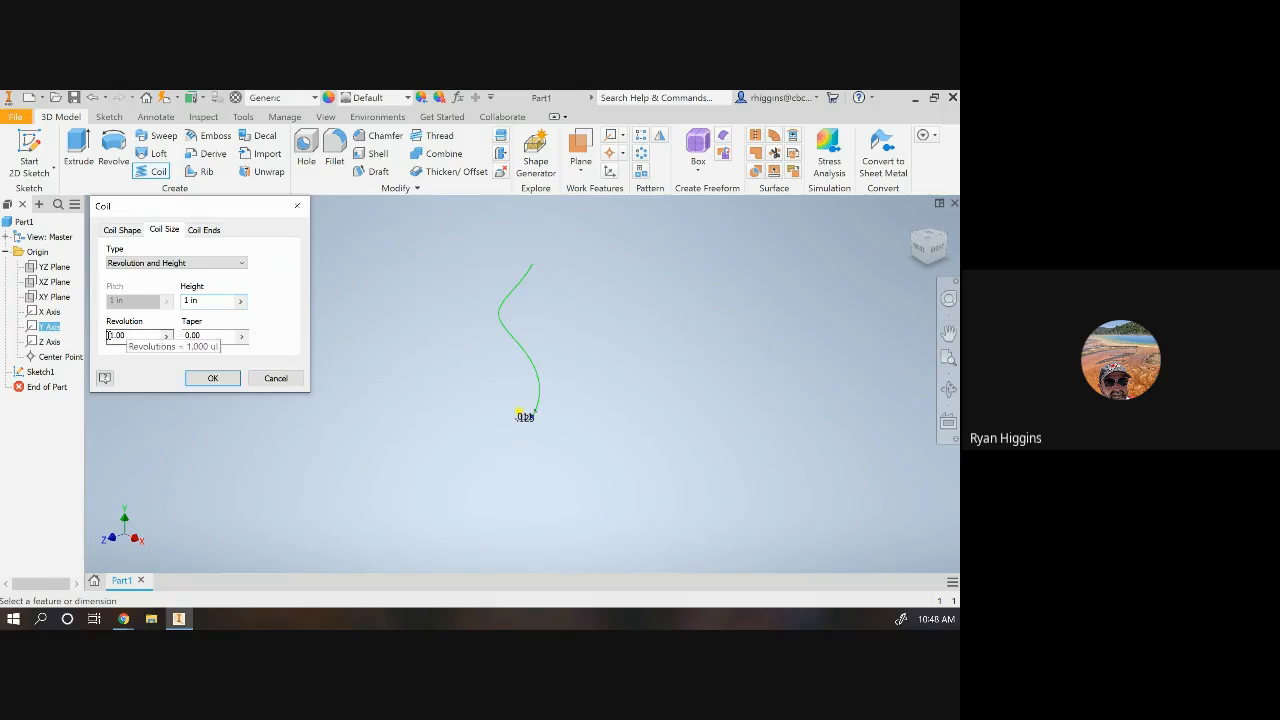
drag(108, 335, 114, 337)
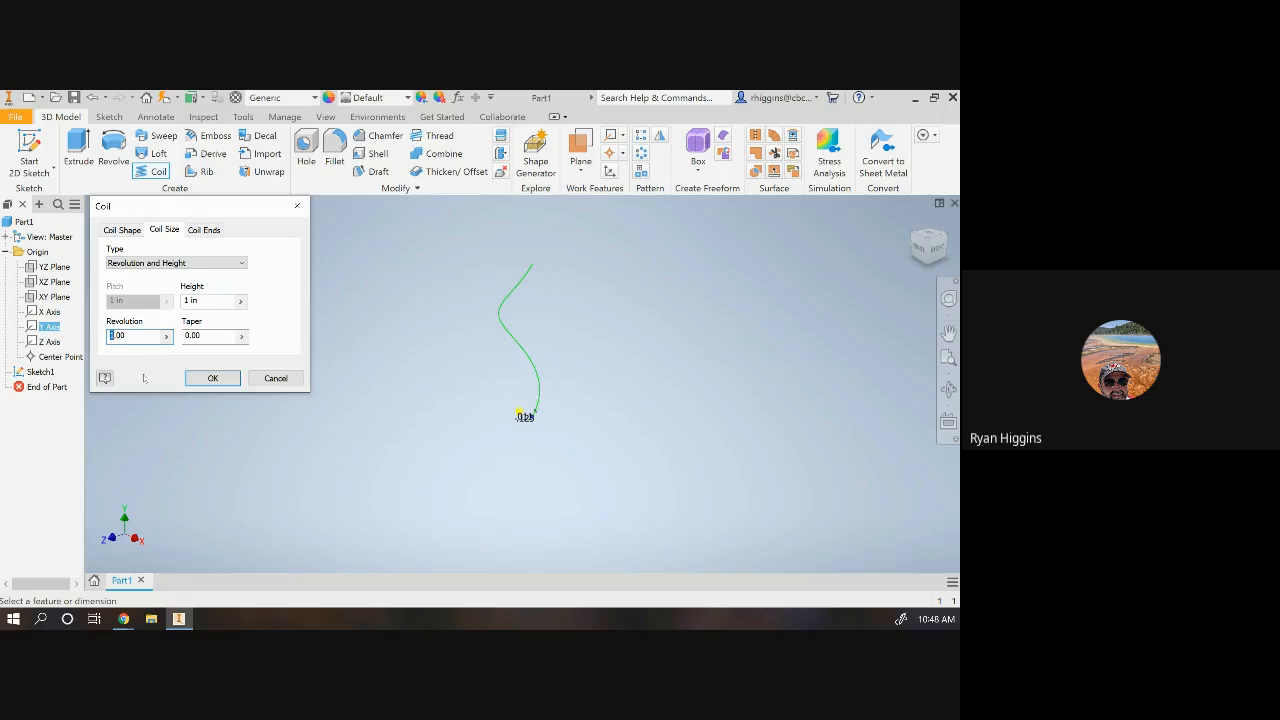
text(7)
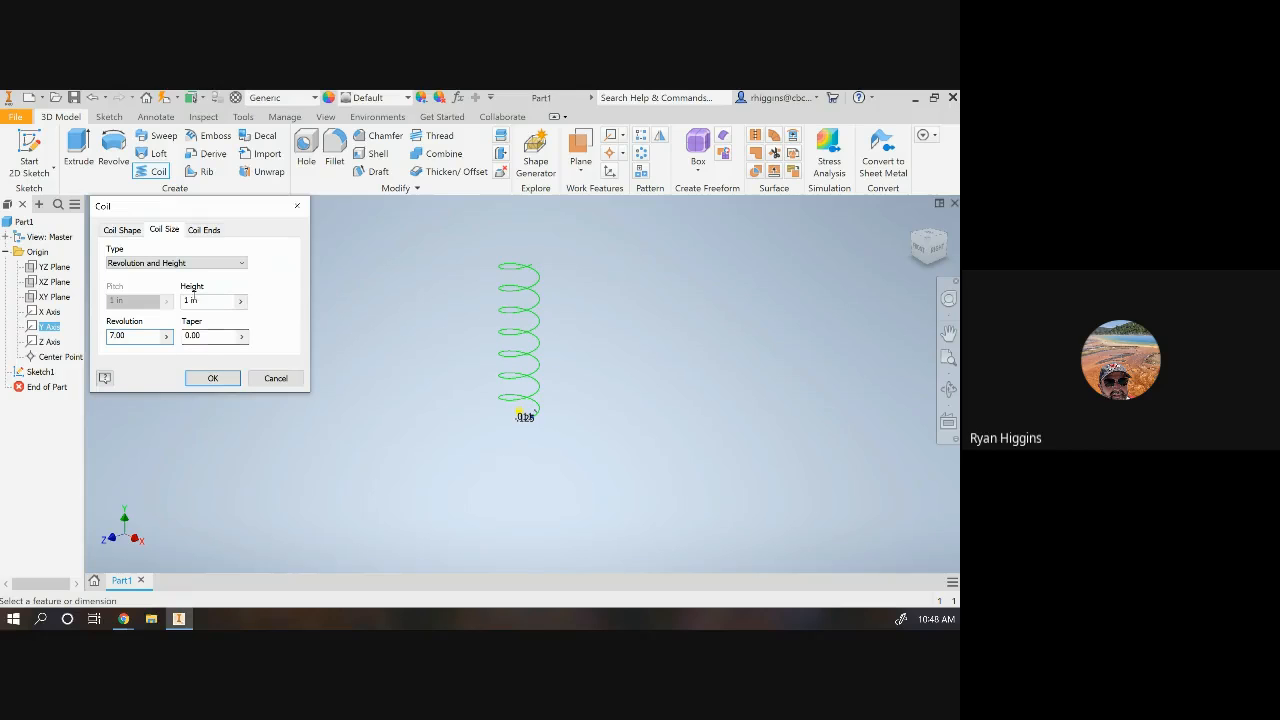
click(212, 305)
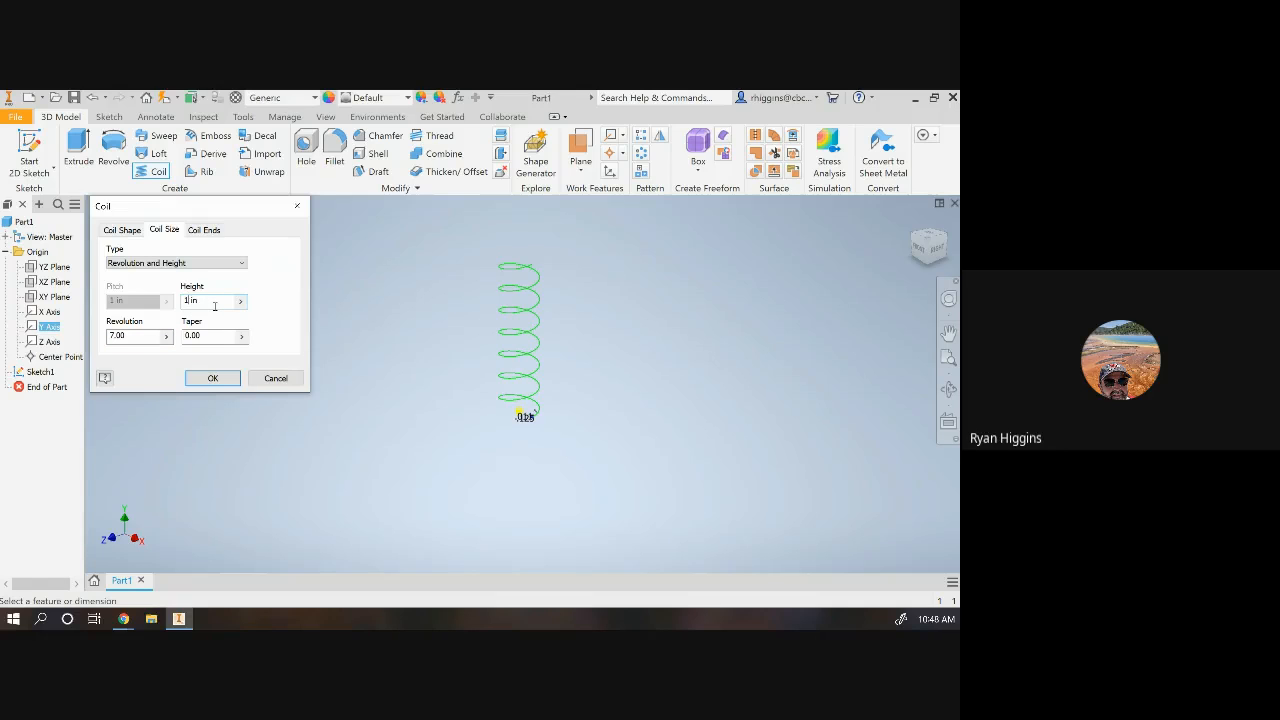
text(.14)
text(5)
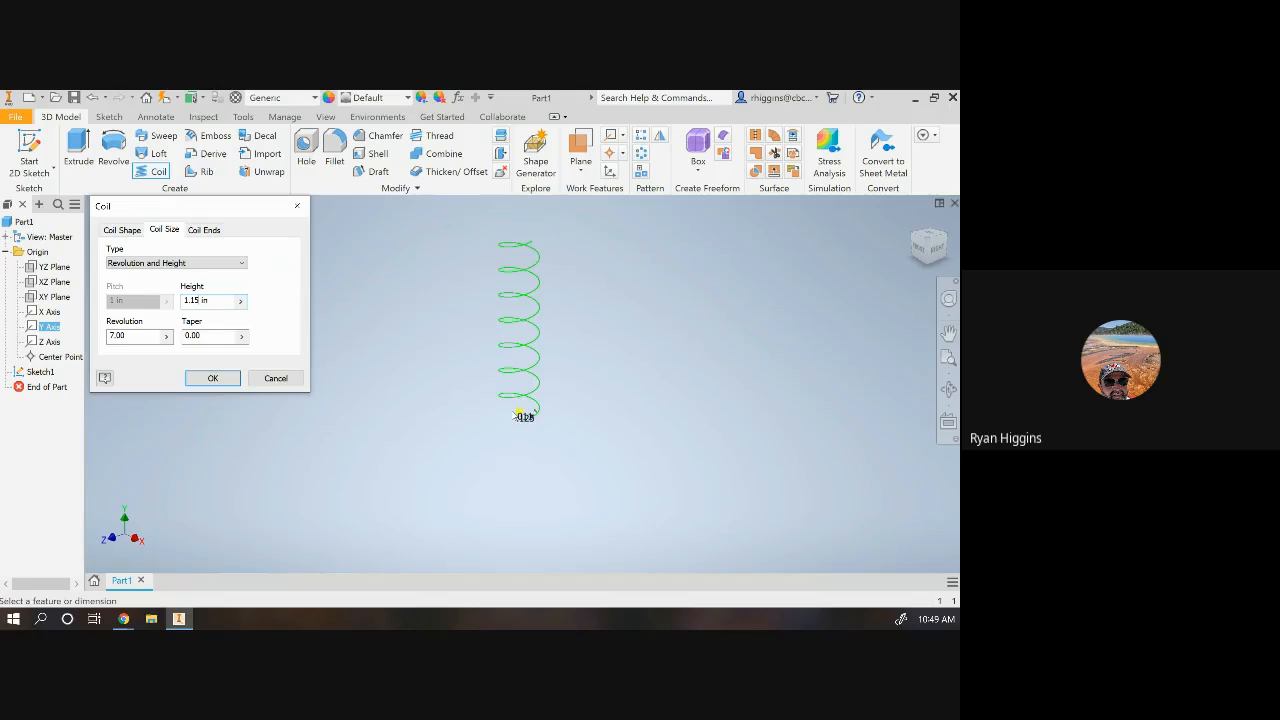
Try taper values of 12 and -12 on the coil
double_click(207, 335)
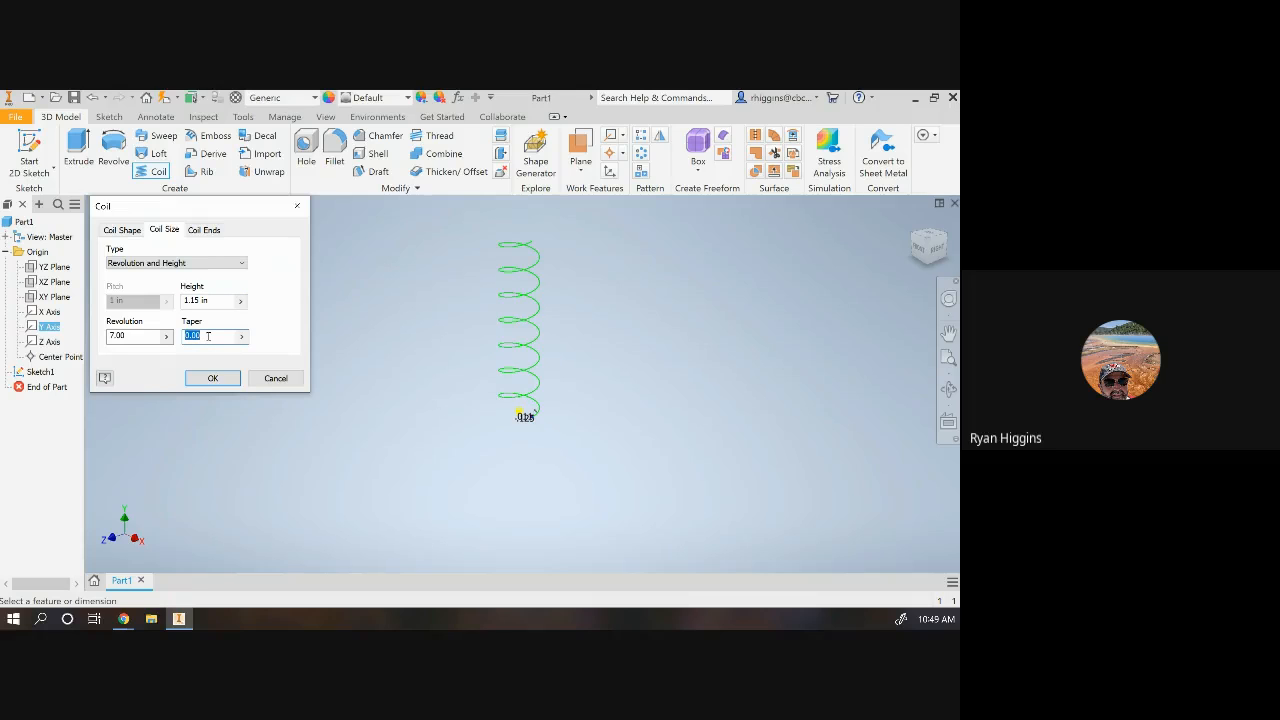
text(12)
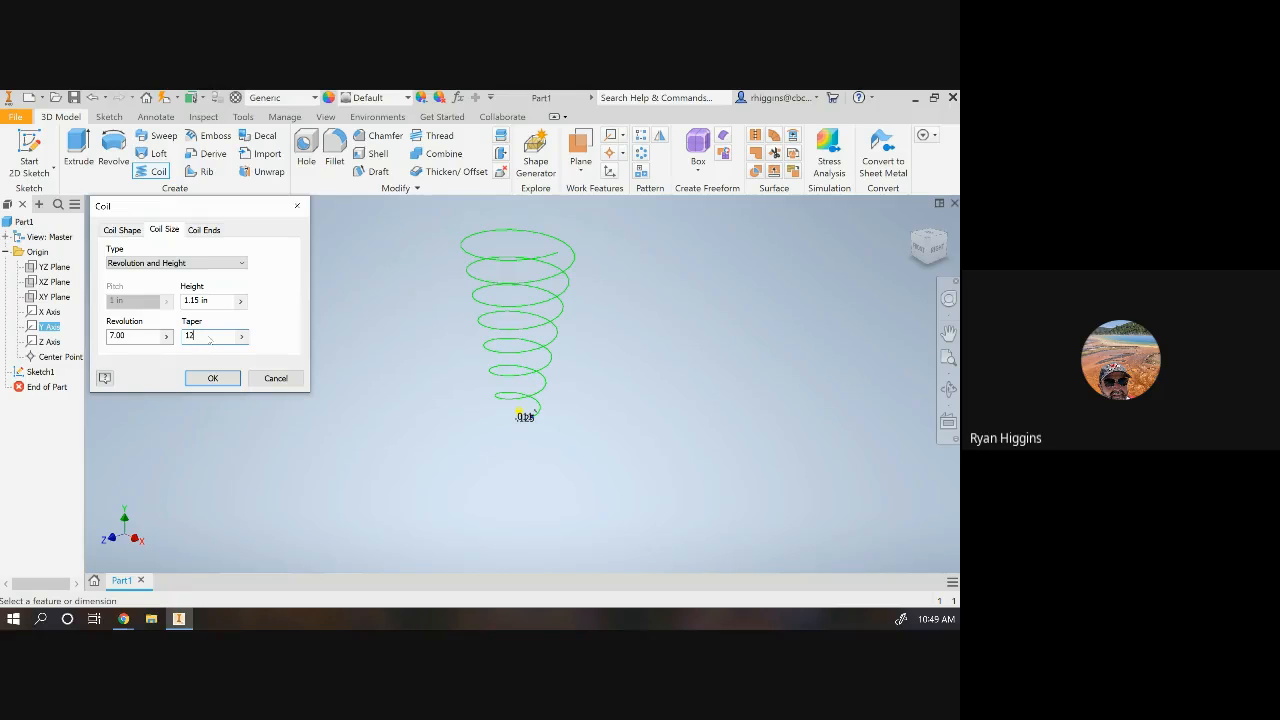
key(BackSpace)
key(BackSpace)
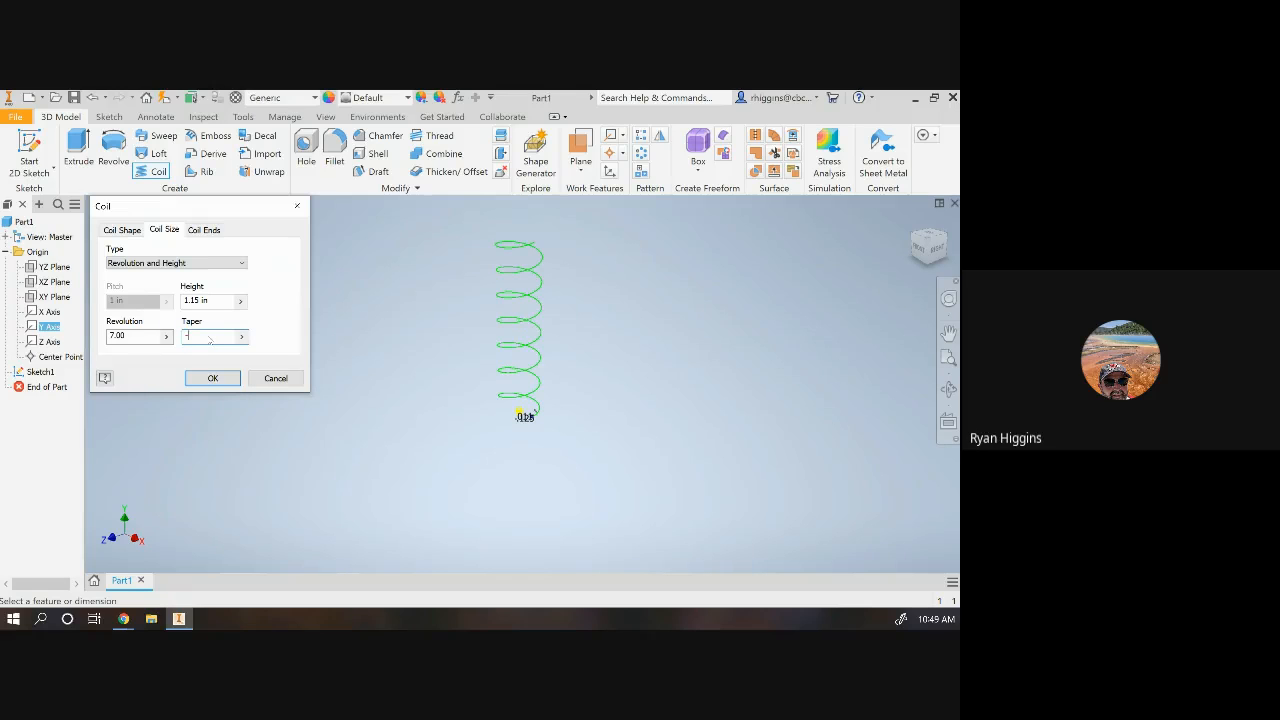
text(-12)
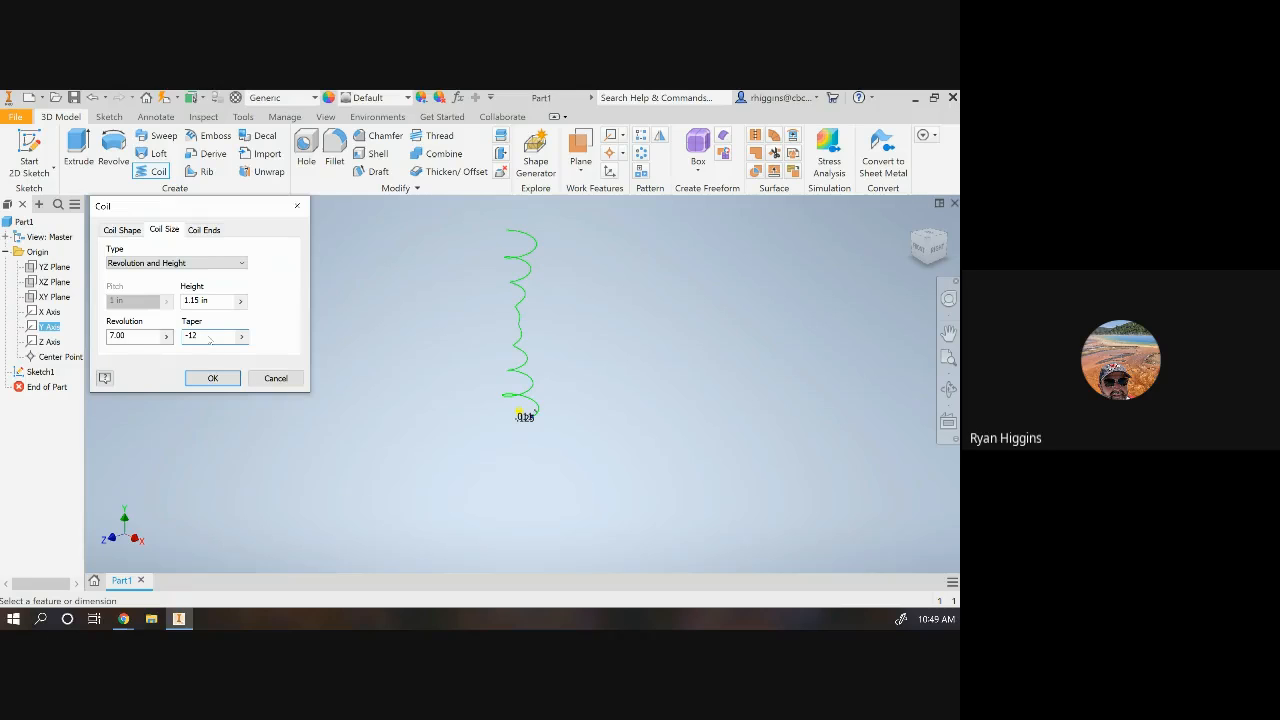
Set the coil's taper to -4
key(BackSpace)
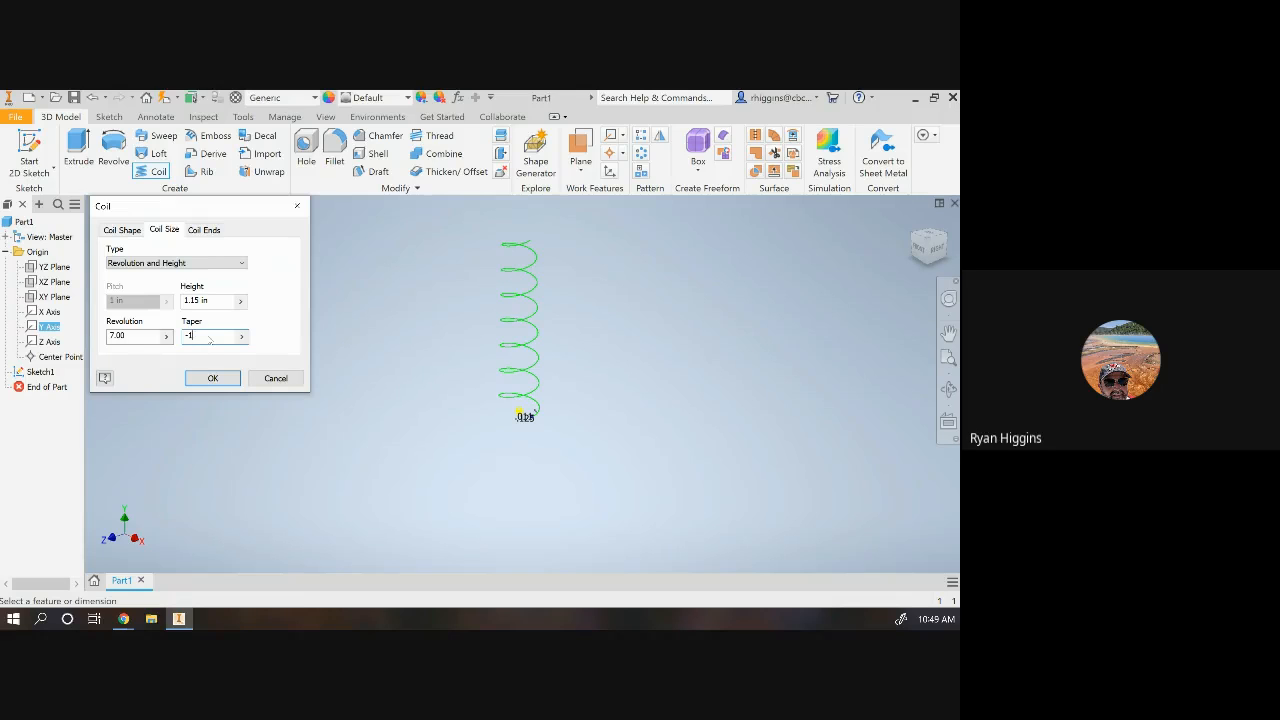
key(BackSpace)
text(4)
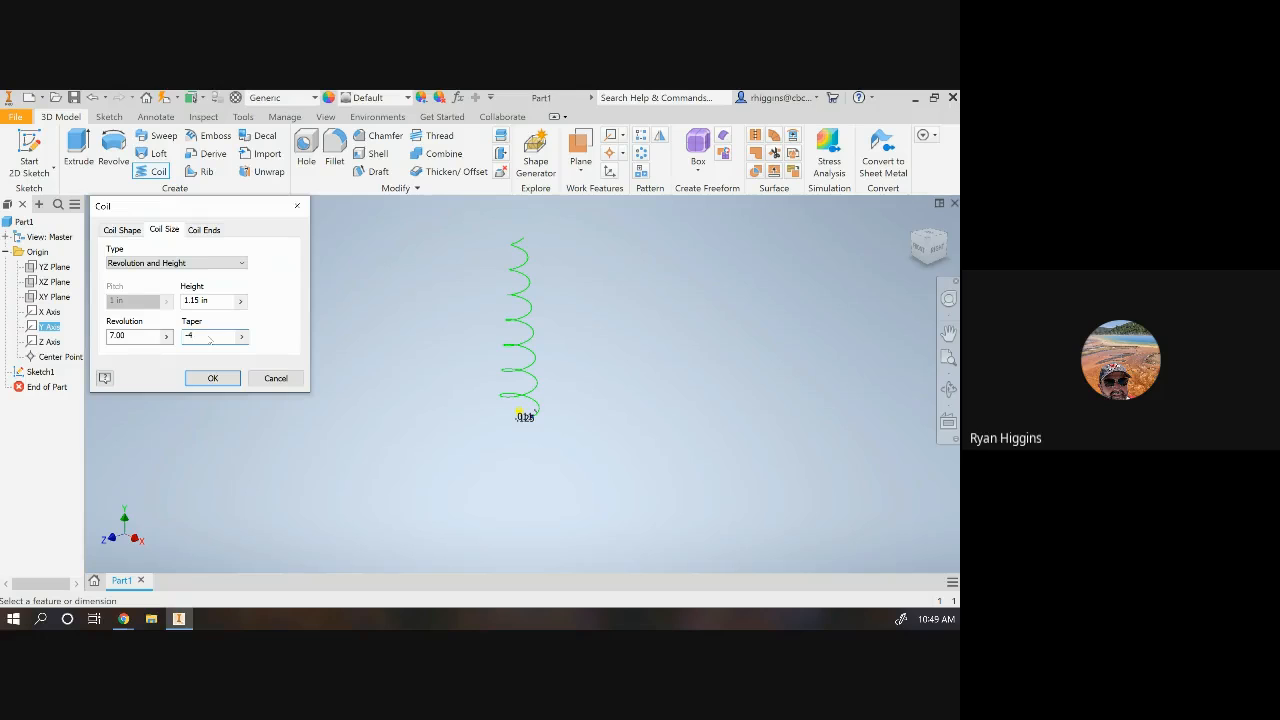
Set the coil's taper to 0 and create the coil
key(BackSpace)
key(BackSpace)
text(0)
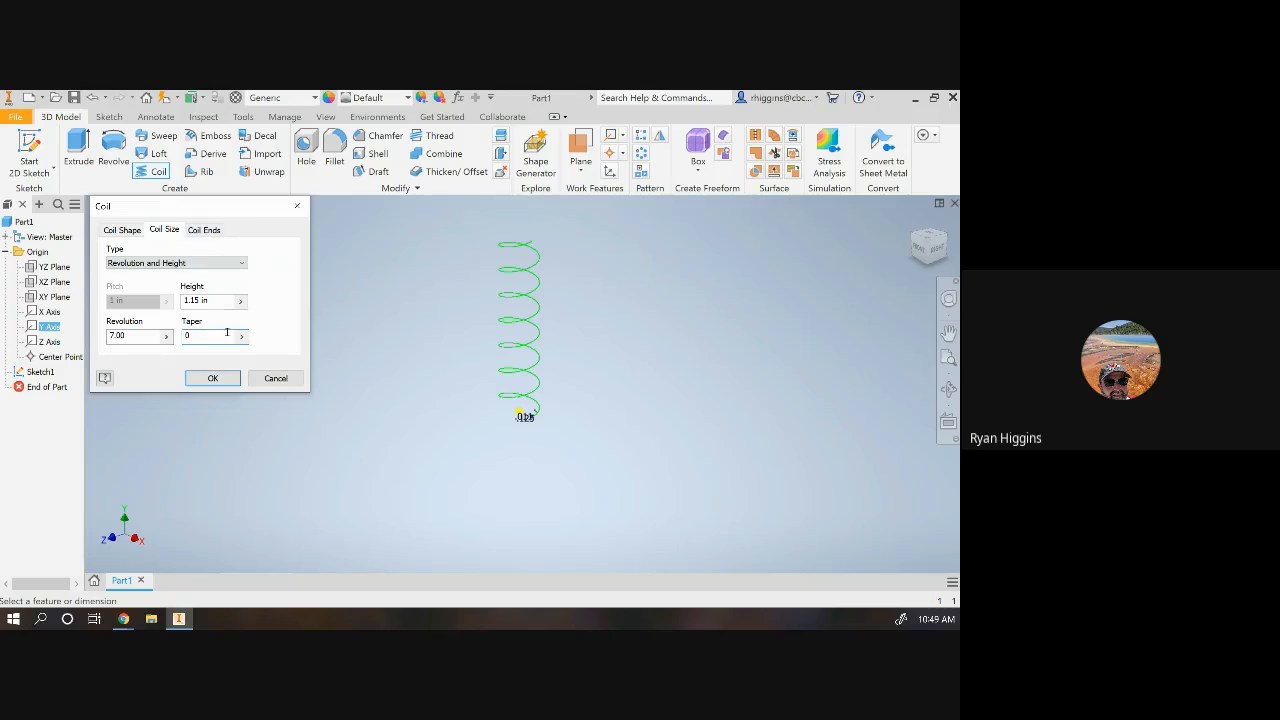
click(210, 378)
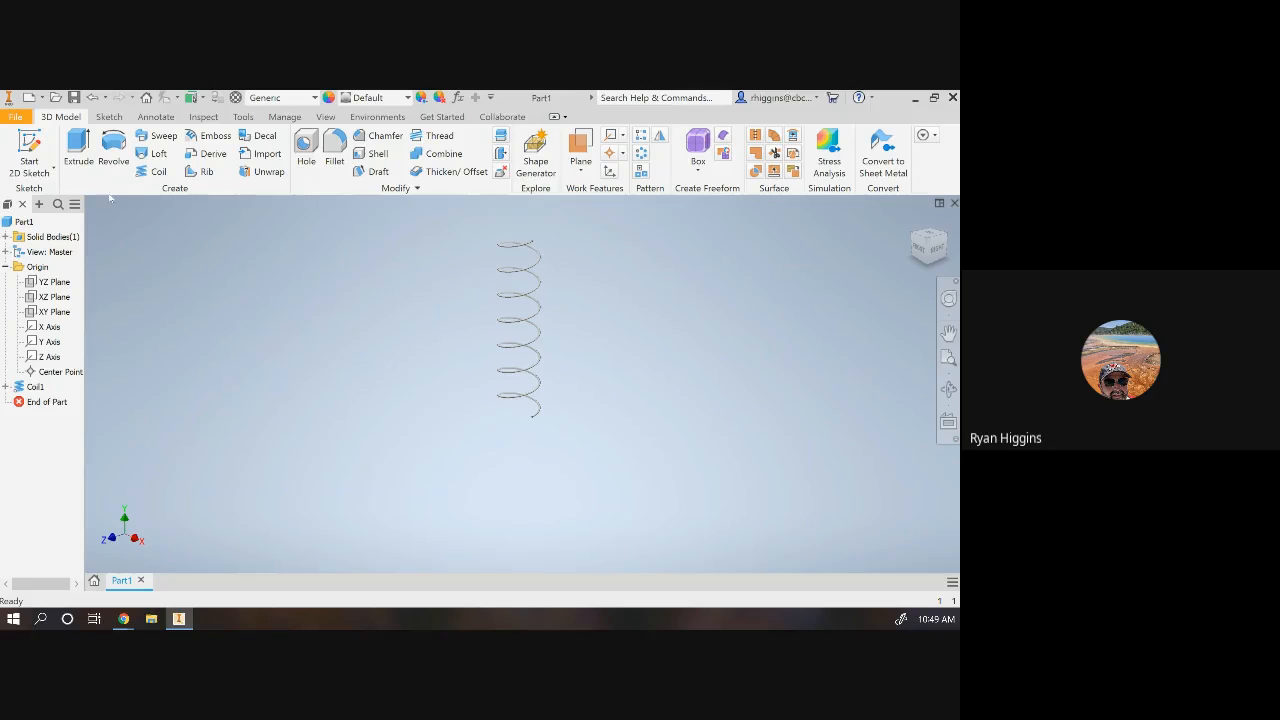
Start a sketch on the wire's lower end face, project its circular edge, and finish the sketch
click(29, 150)
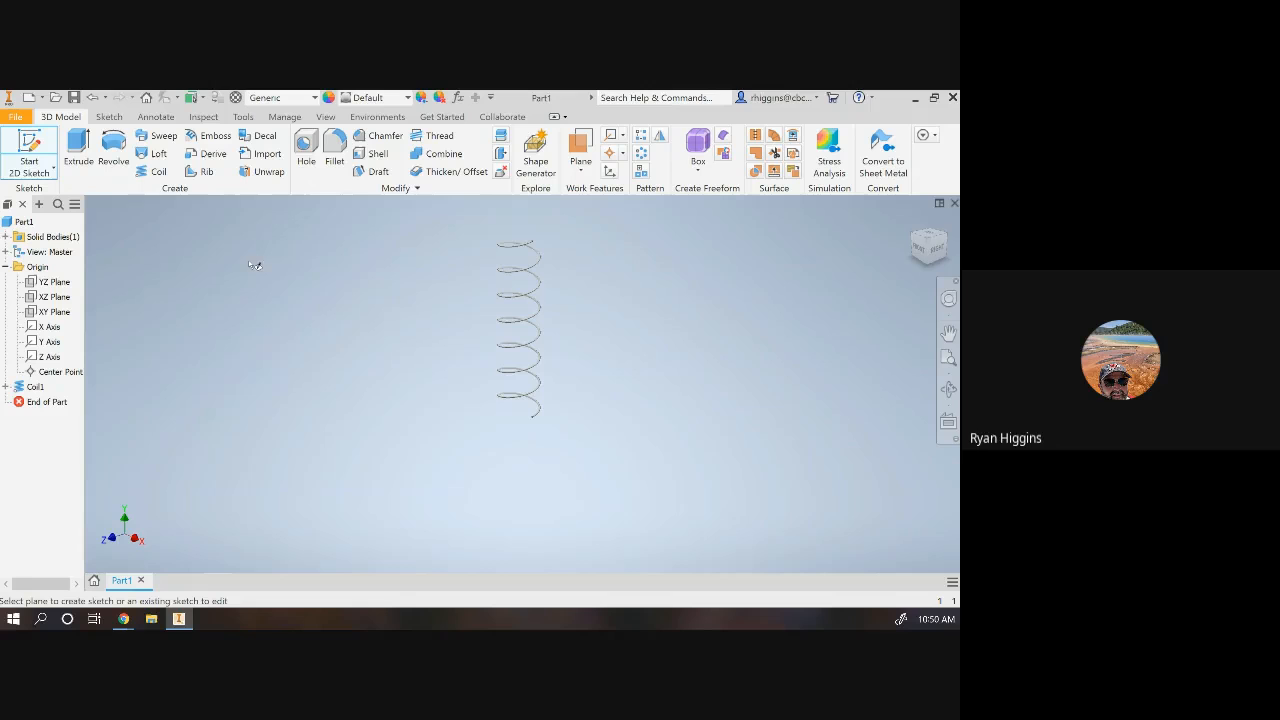
scroll(531, 417, down, 4)
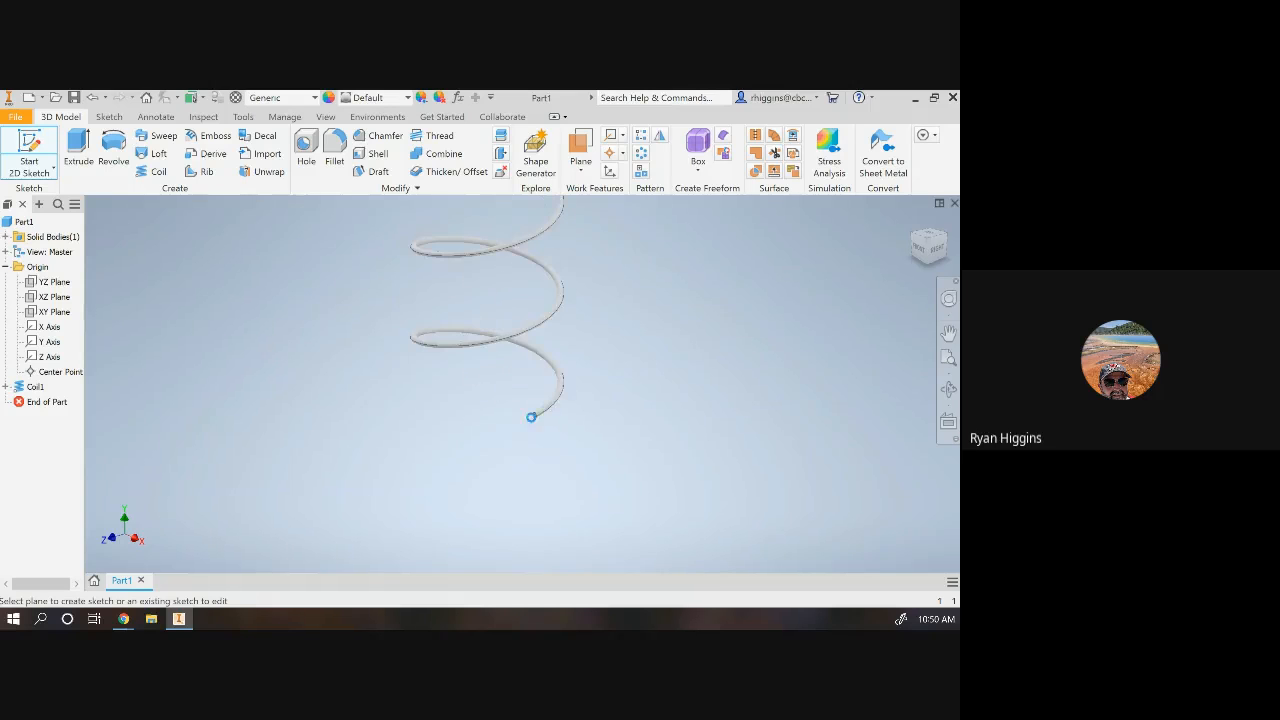
scroll(533, 420, down, 2)
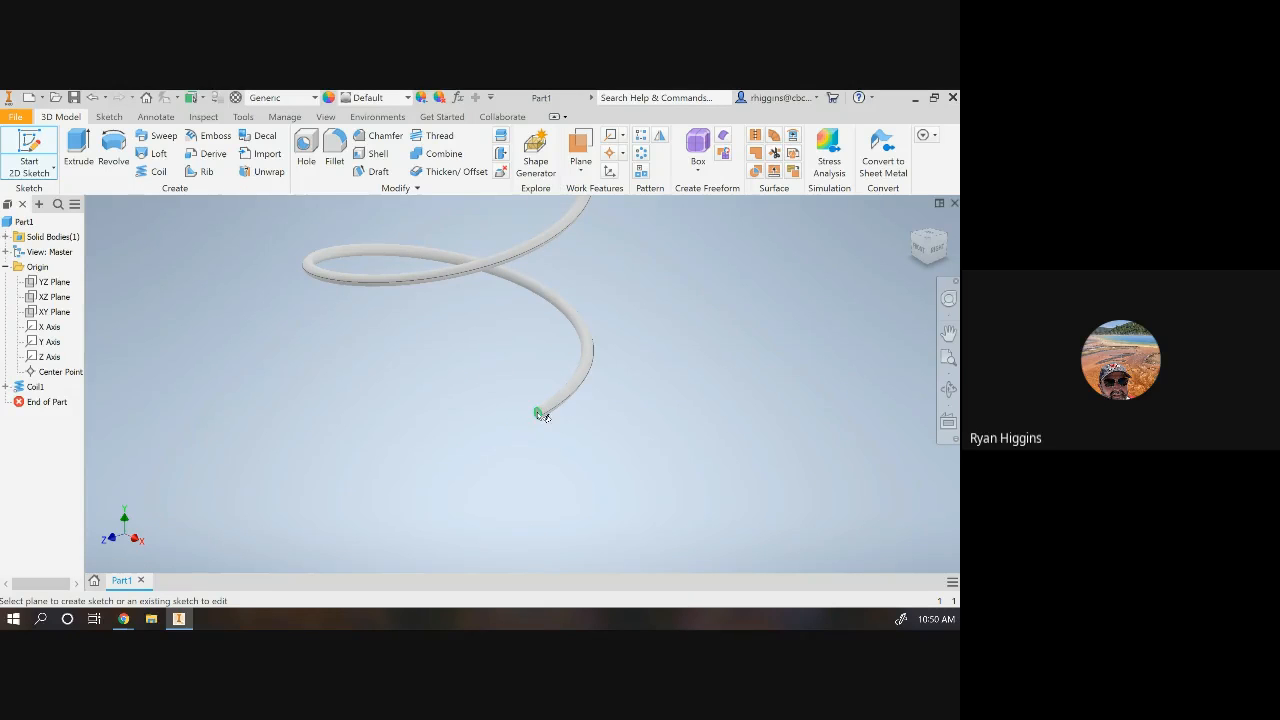
click(539, 415)
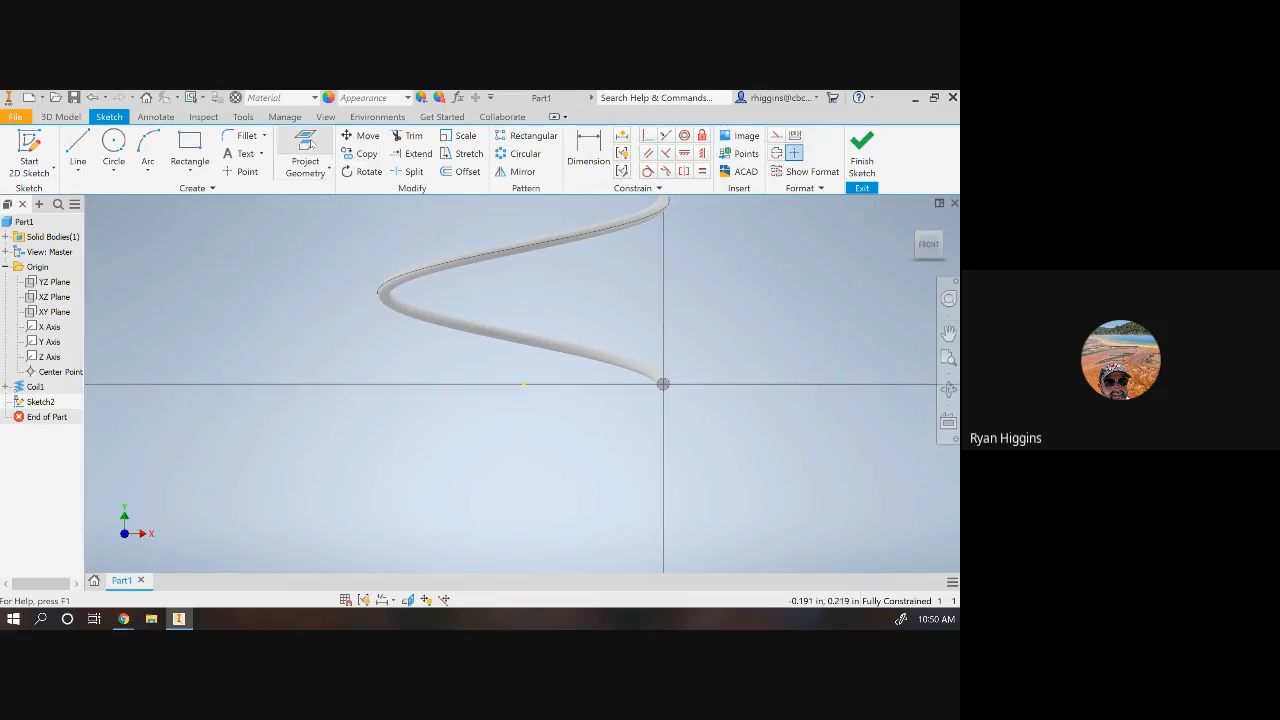
click(305, 150)
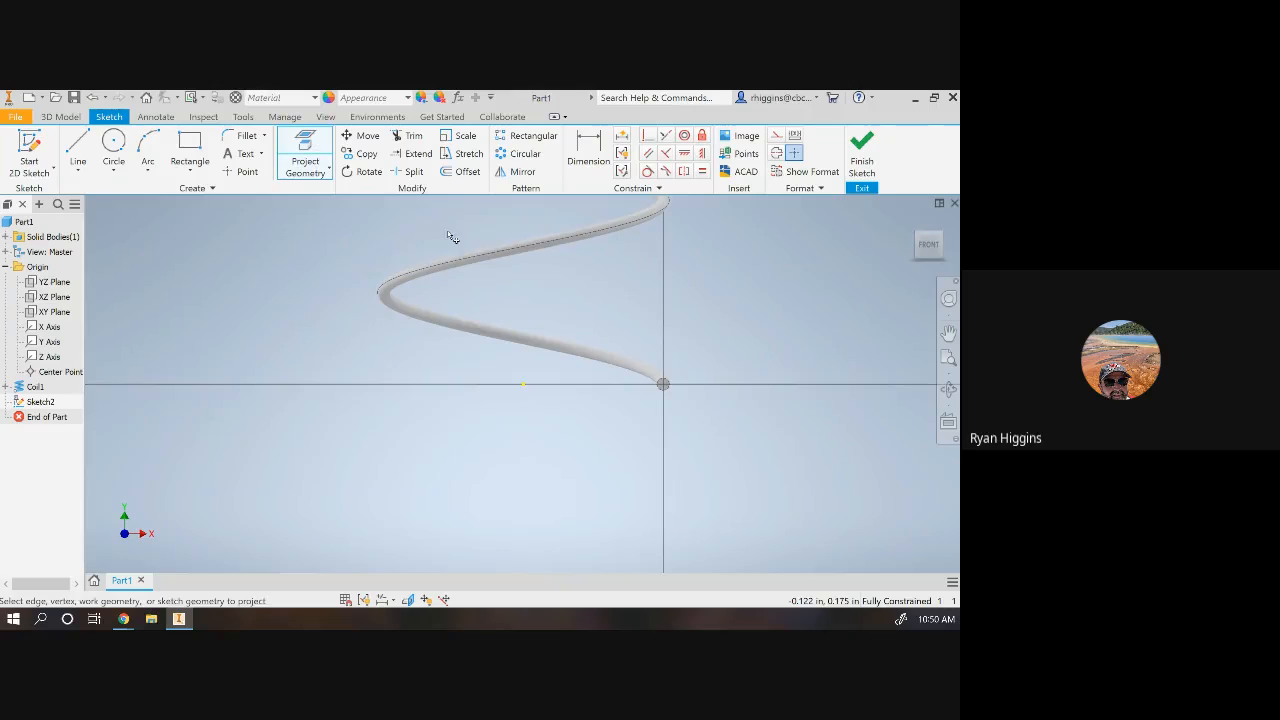
click(664, 386)
click(866, 155)
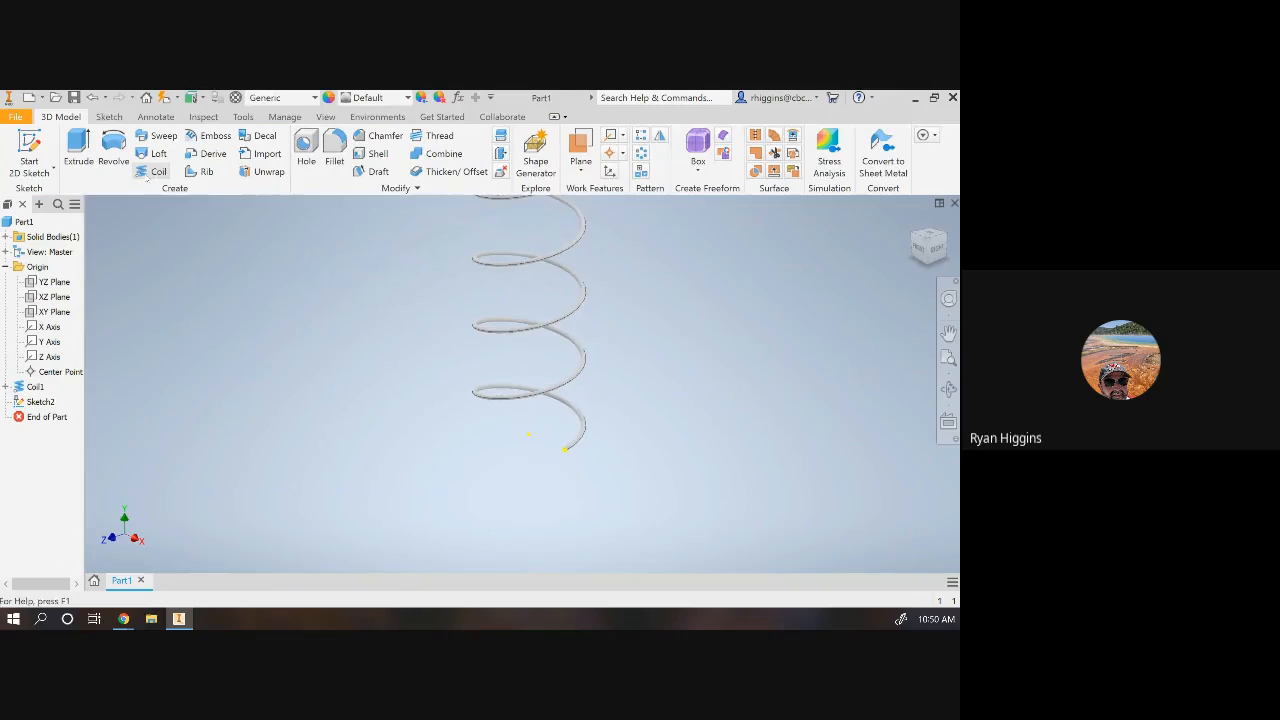
Start a Coil of the projected lower circle around the origin's Y axis, flipping its direction to run downward
click(152, 172)
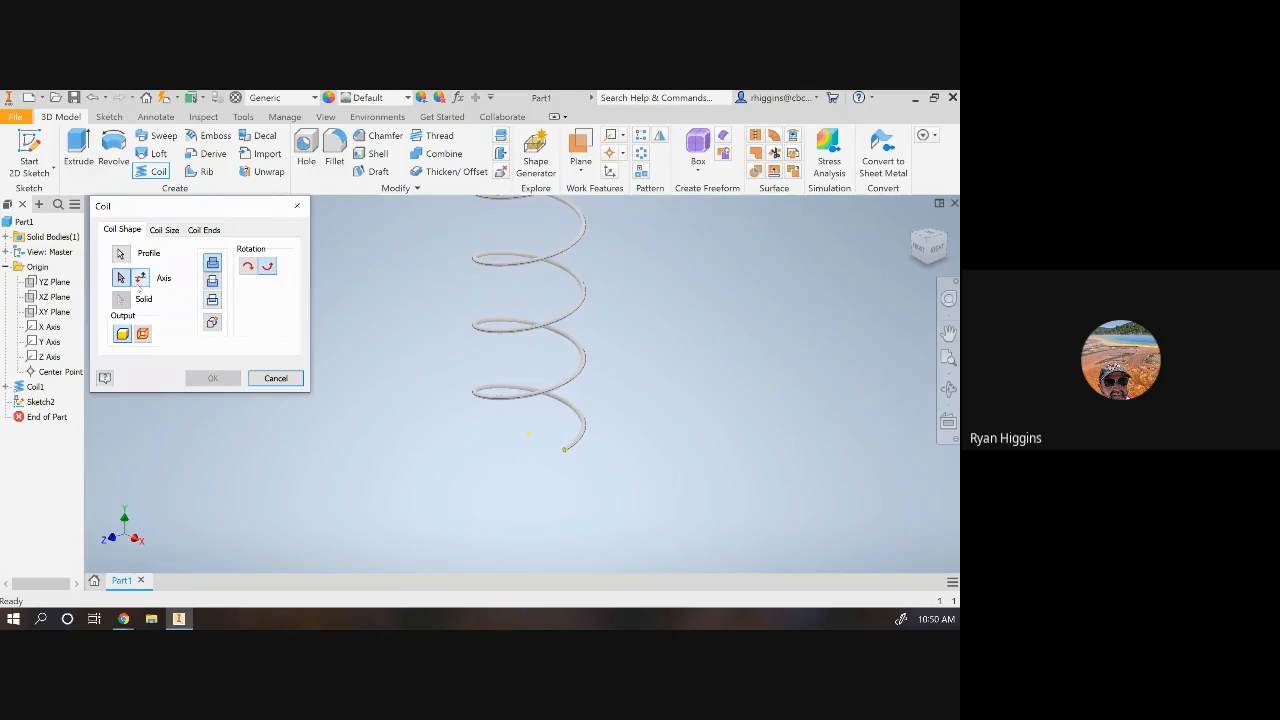
click(49, 342)
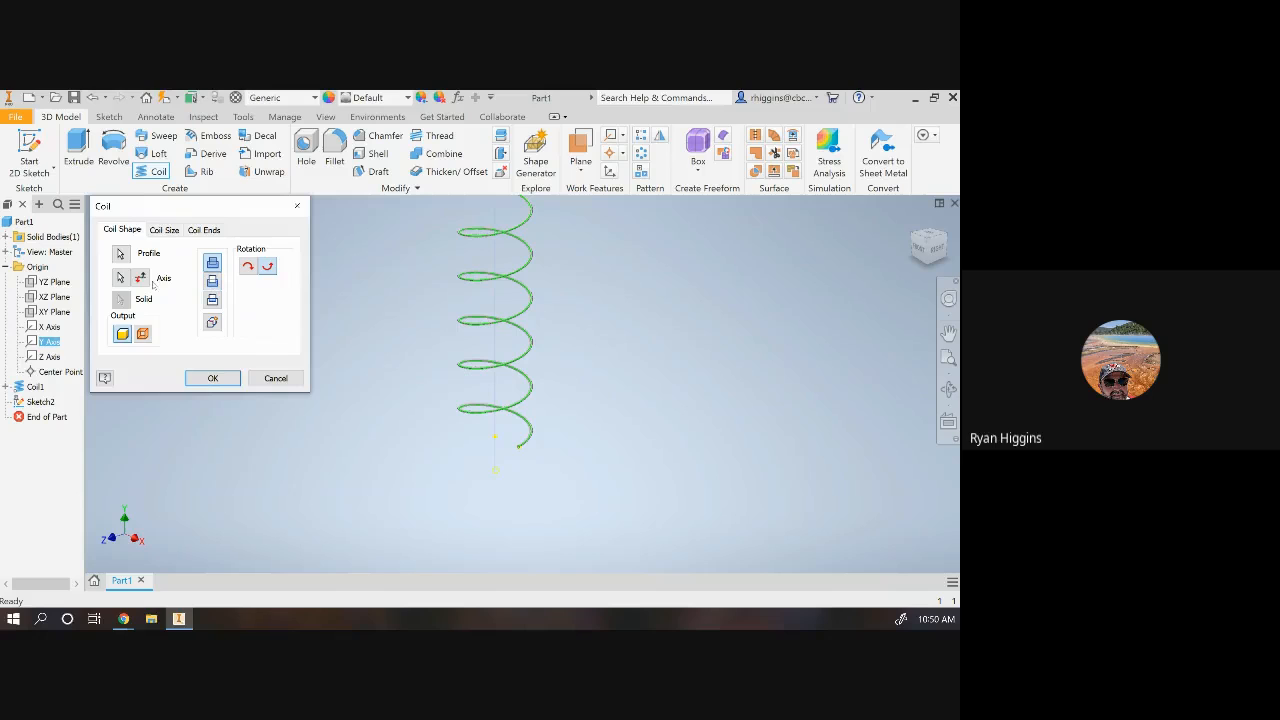
click(140, 279)
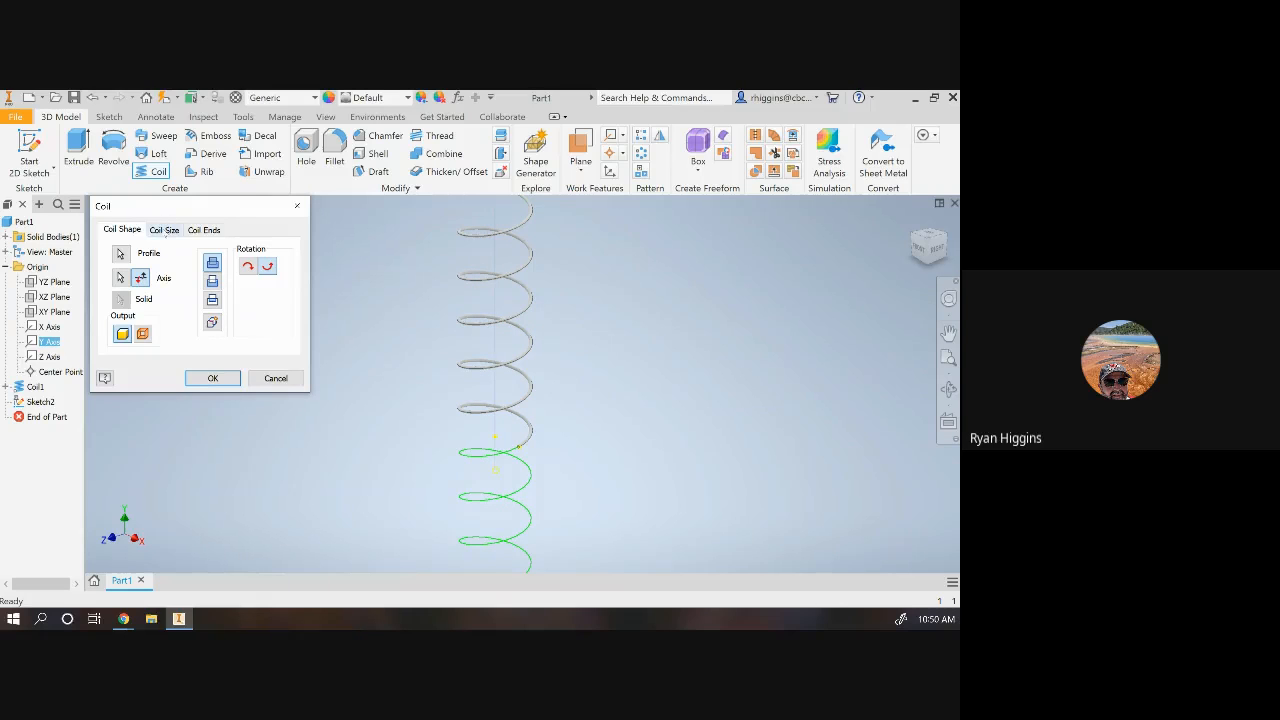
Set the lower coil's size to 3 revolutions with a height of .125 in
click(165, 230)
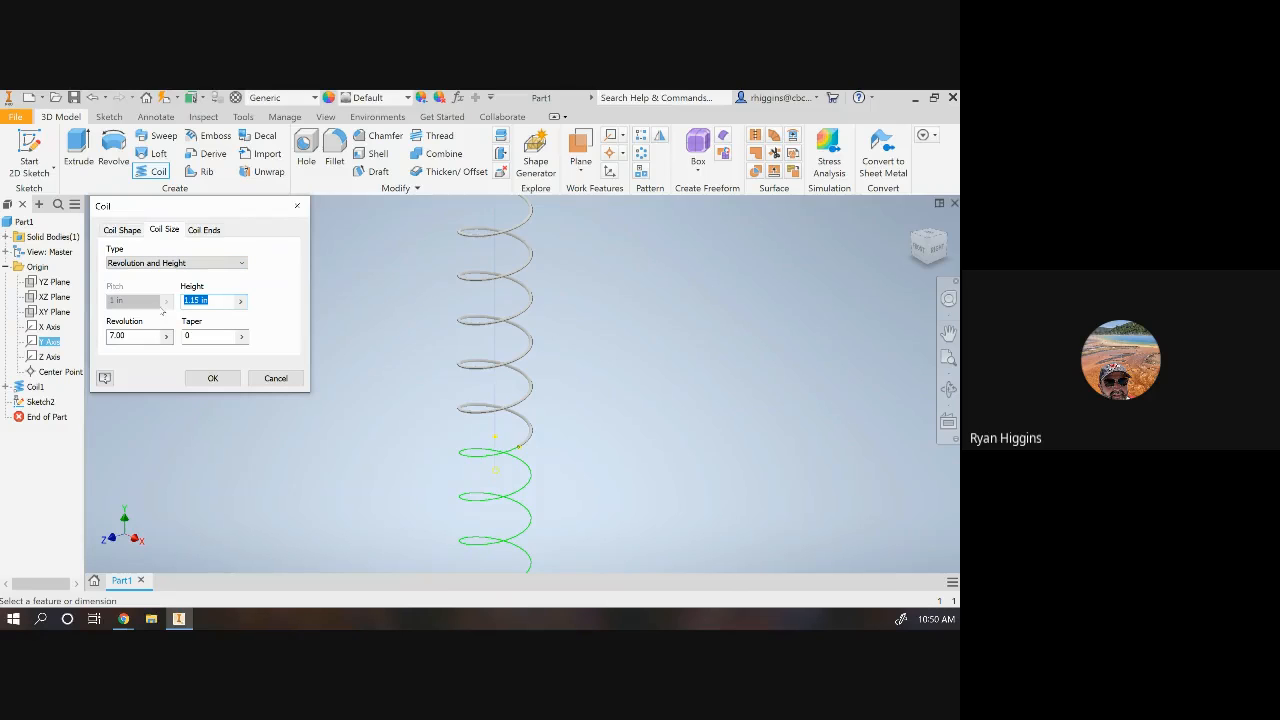
click(125, 335)
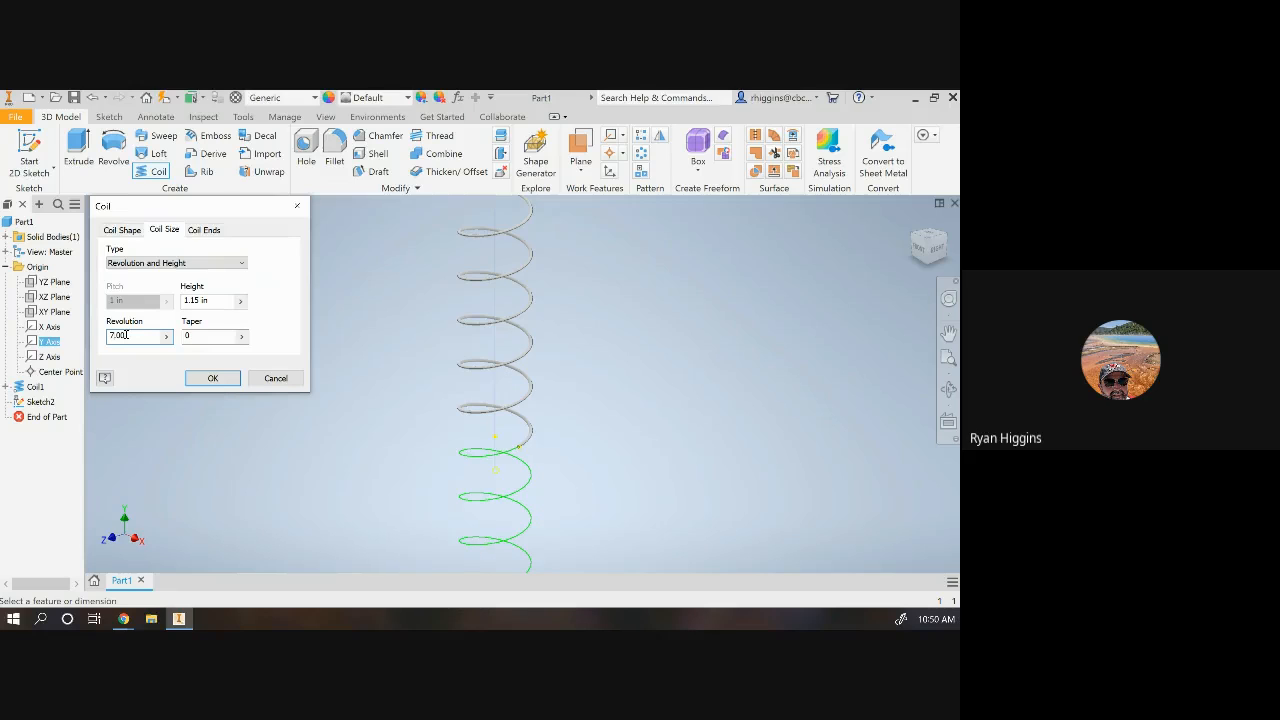
scroll(127, 336, down, 4)
click(201, 300)
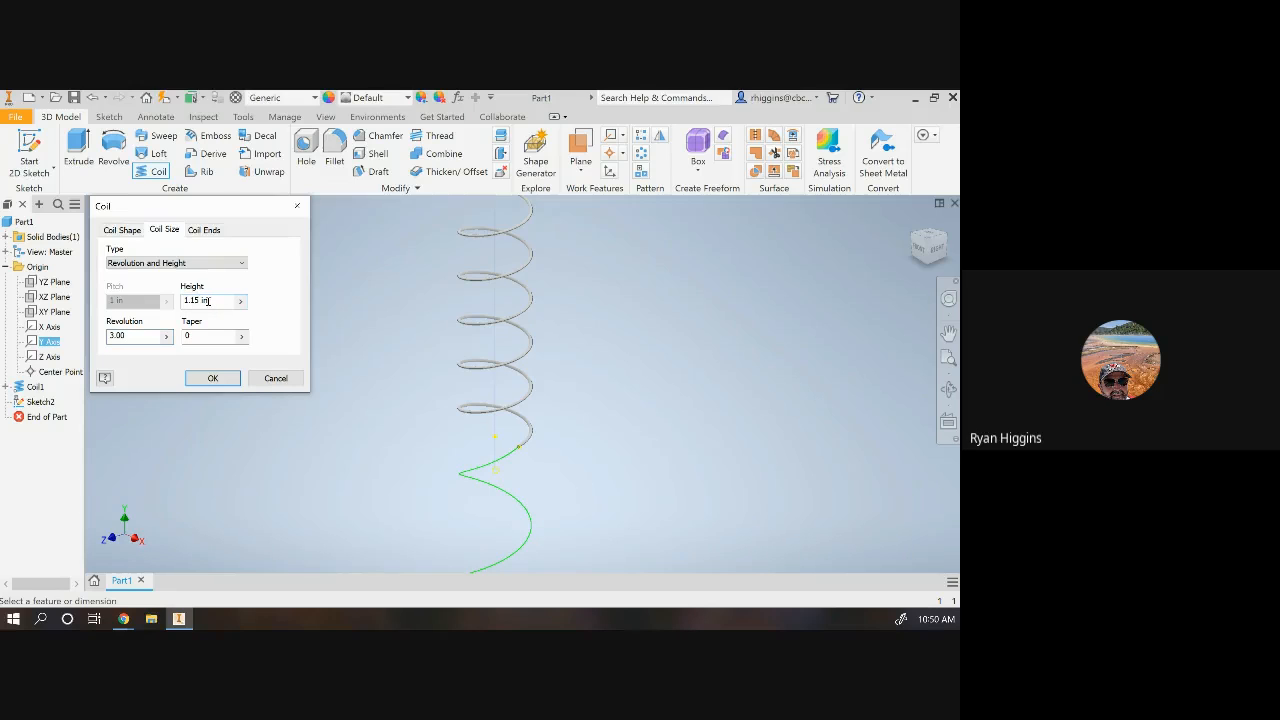
key(BackSpace)
key(BackSpace)
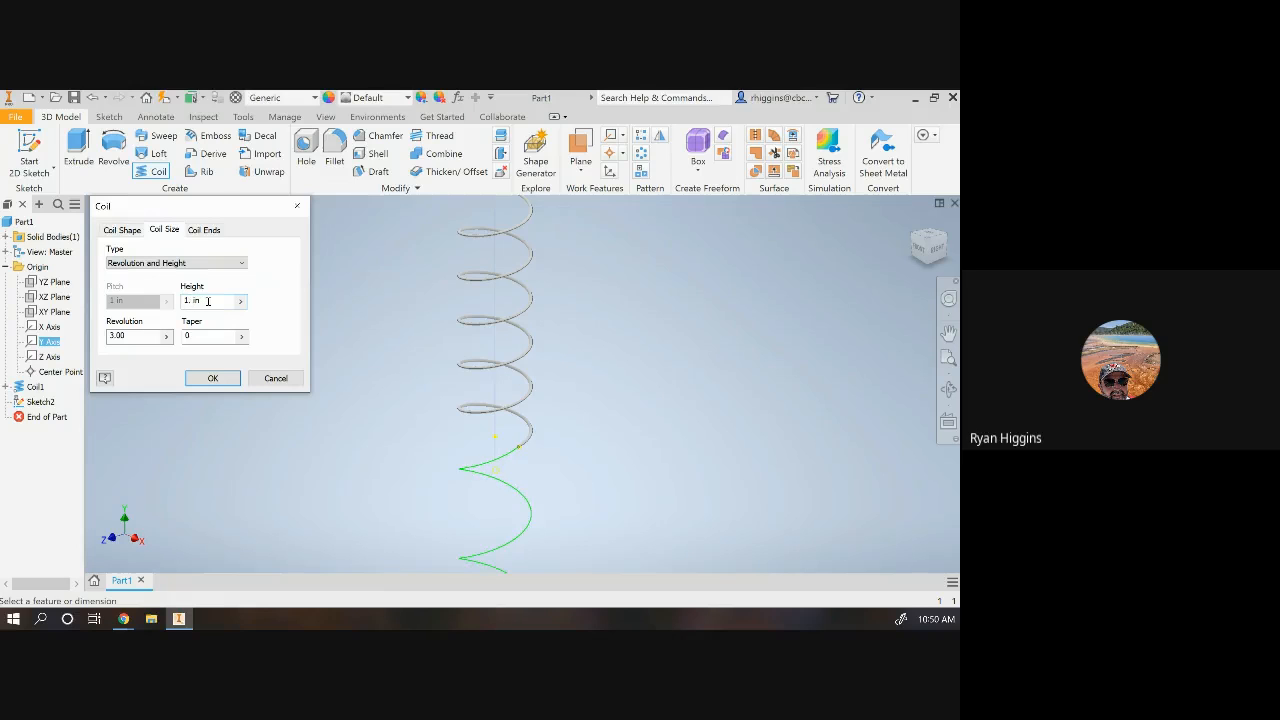
key(BackSpace)
key(BackSpace)
text(.125)
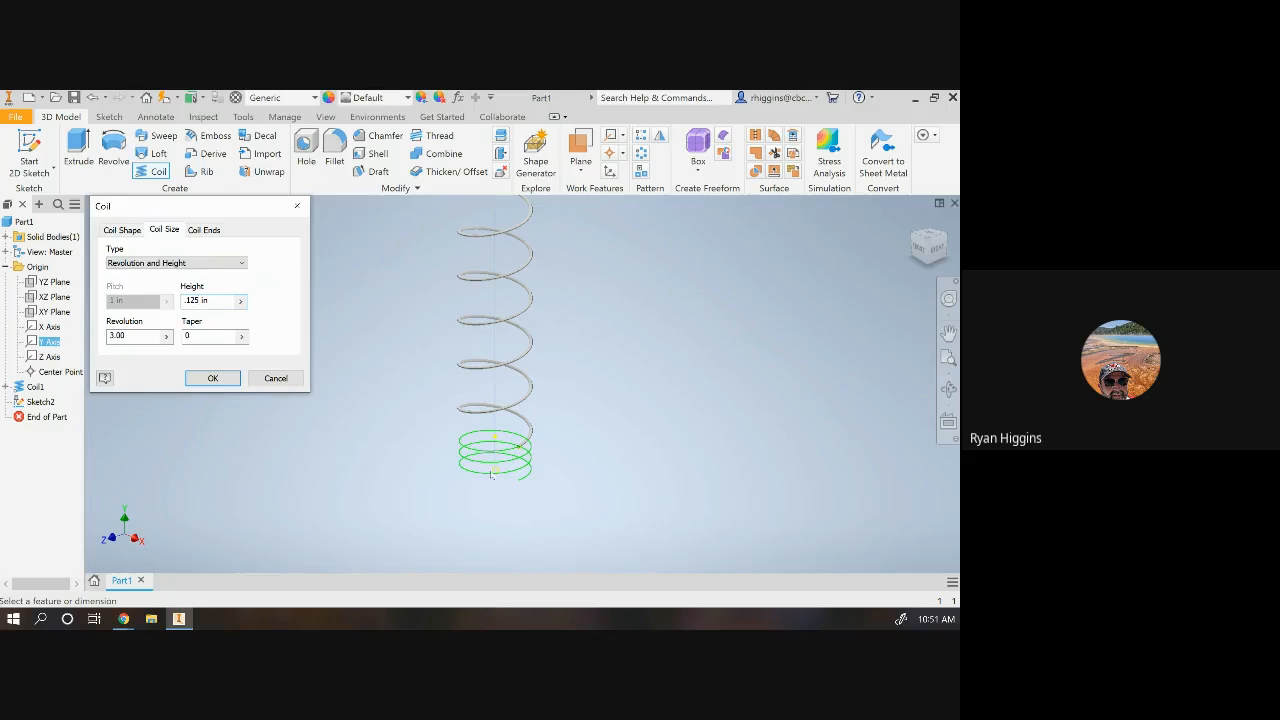
Set both the start and end of the lower coil to Flat and create the coil
click(206, 229)
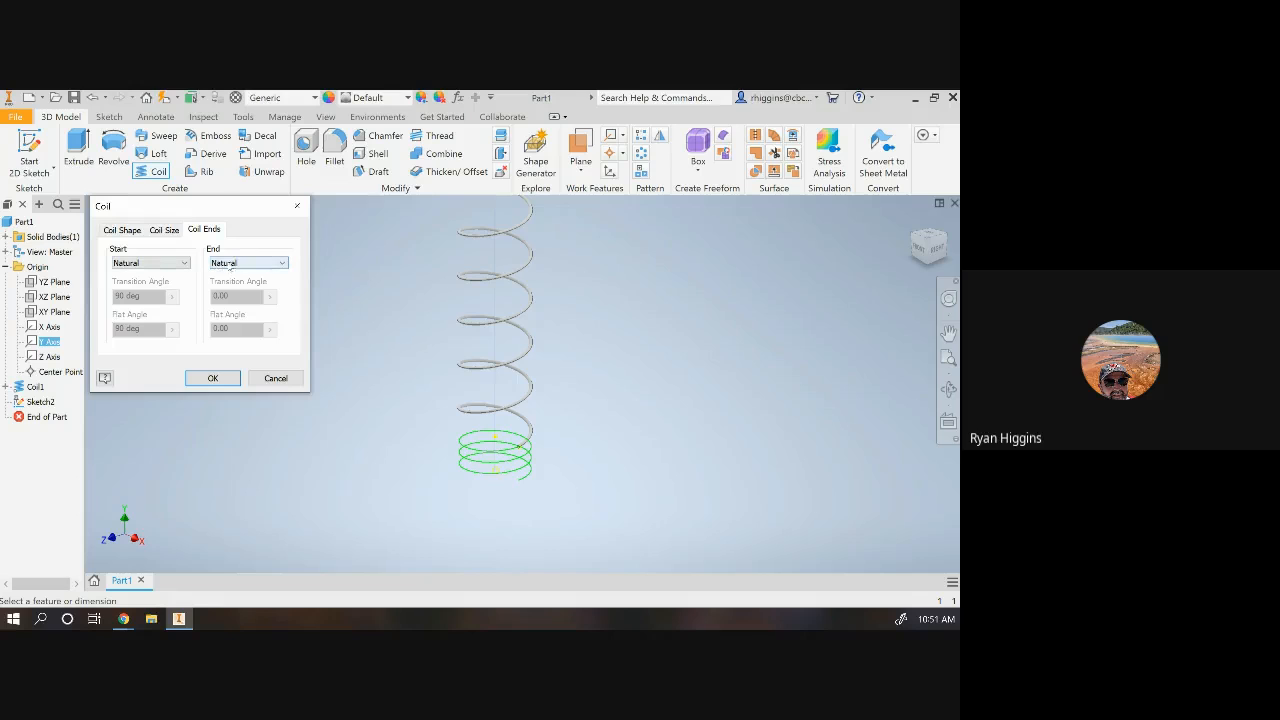
click(230, 264)
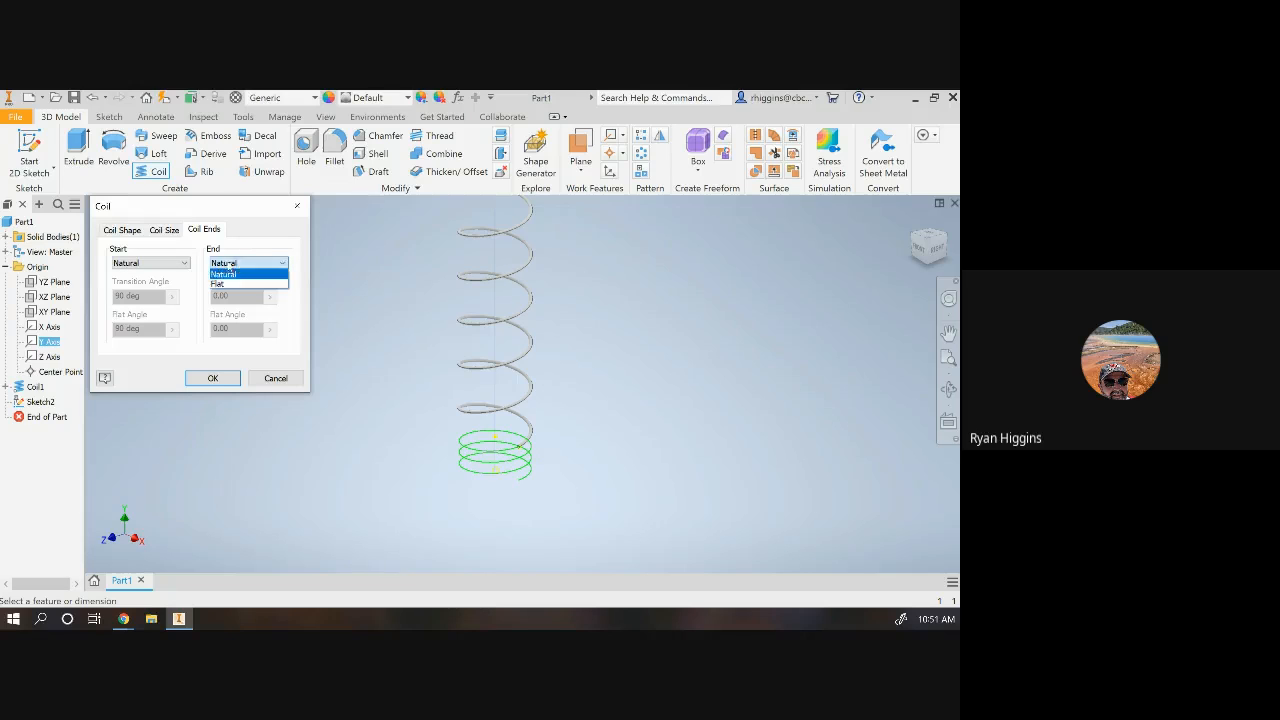
click(232, 285)
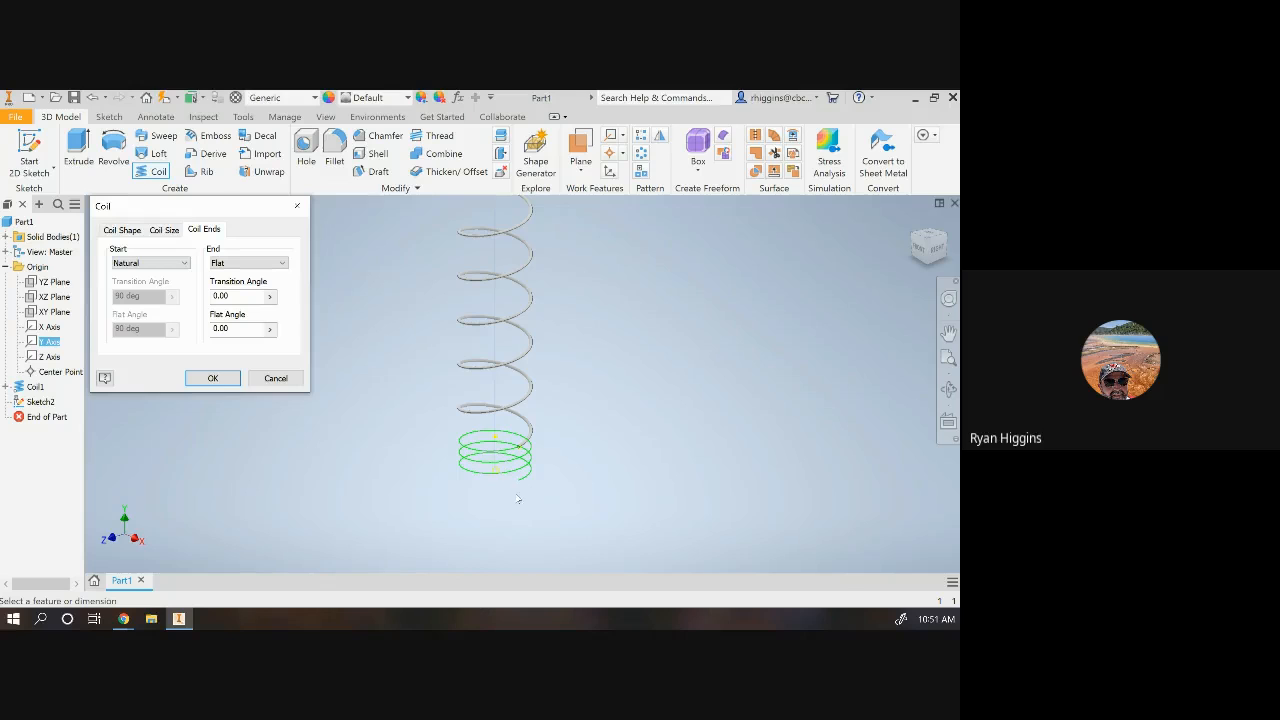
click(227, 263)
click(240, 275)
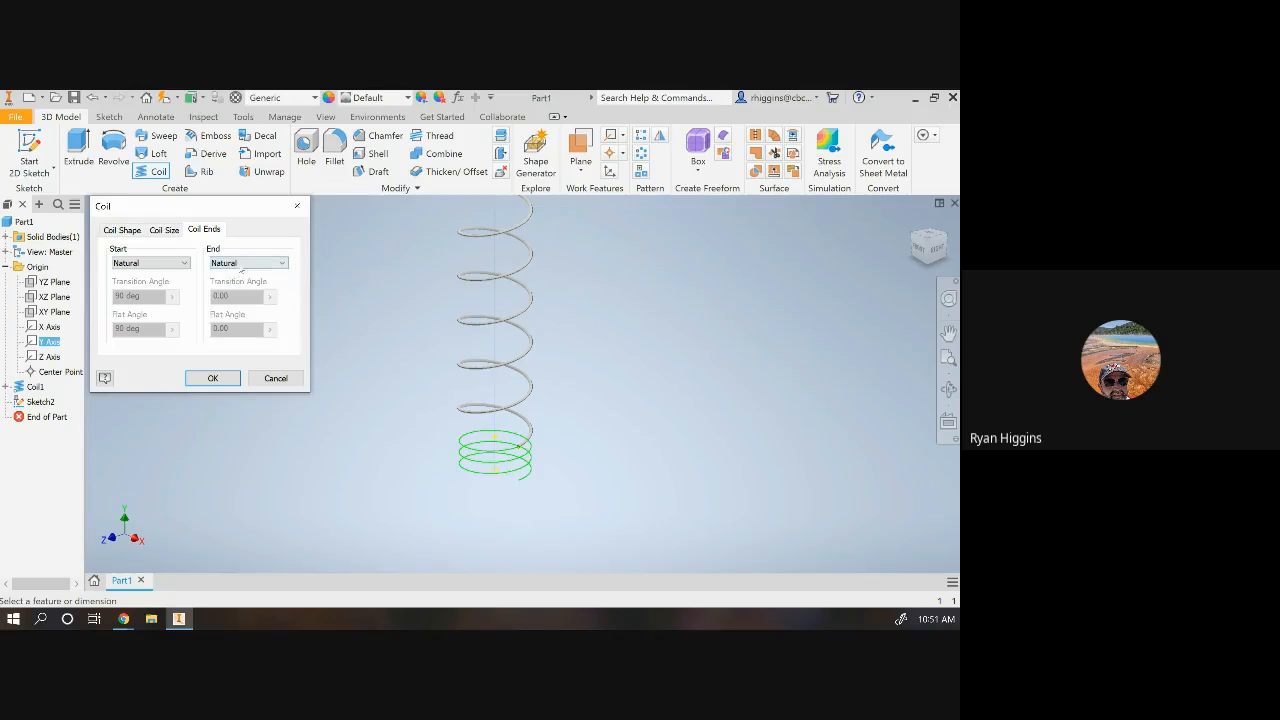
click(241, 265)
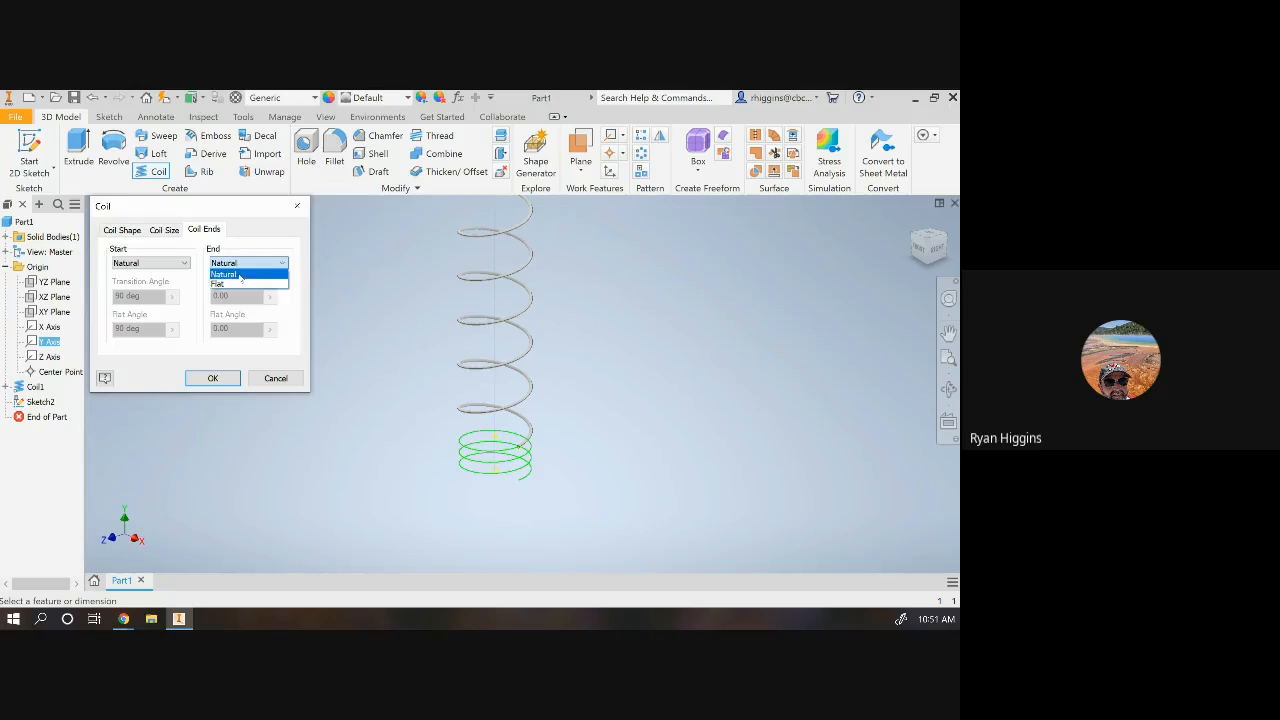
click(160, 263)
click(172, 286)
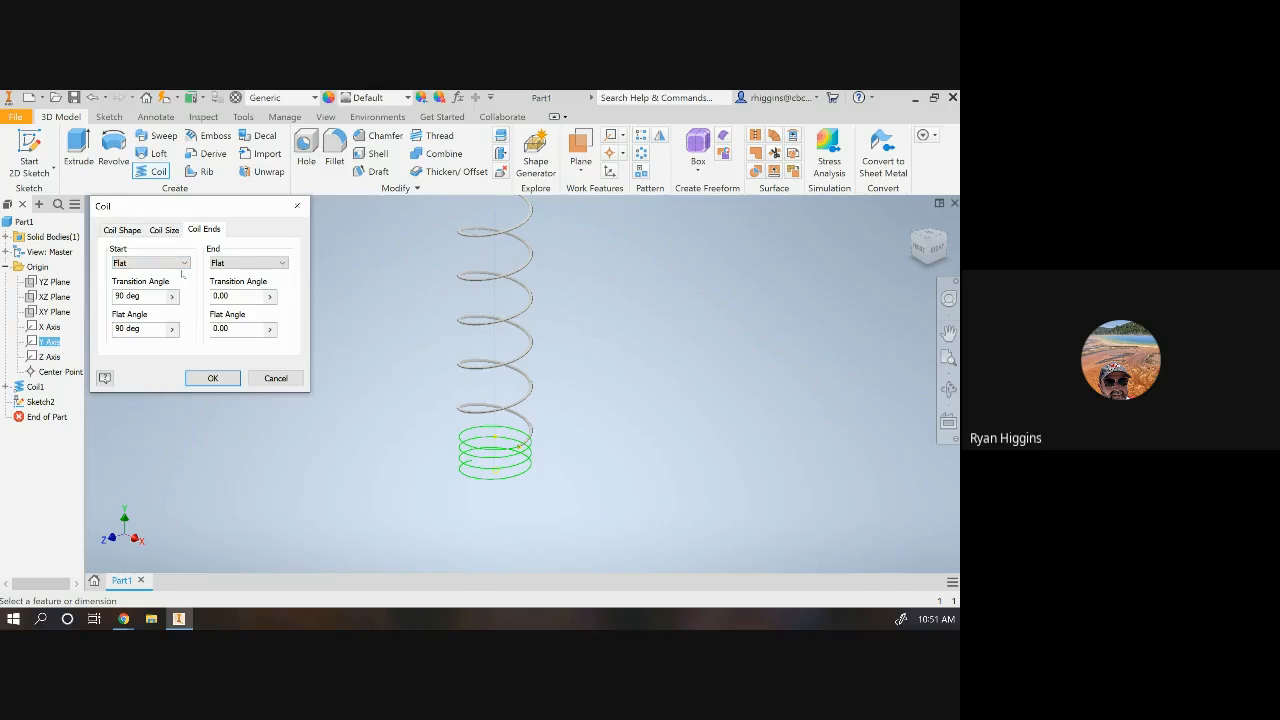
click(214, 379)
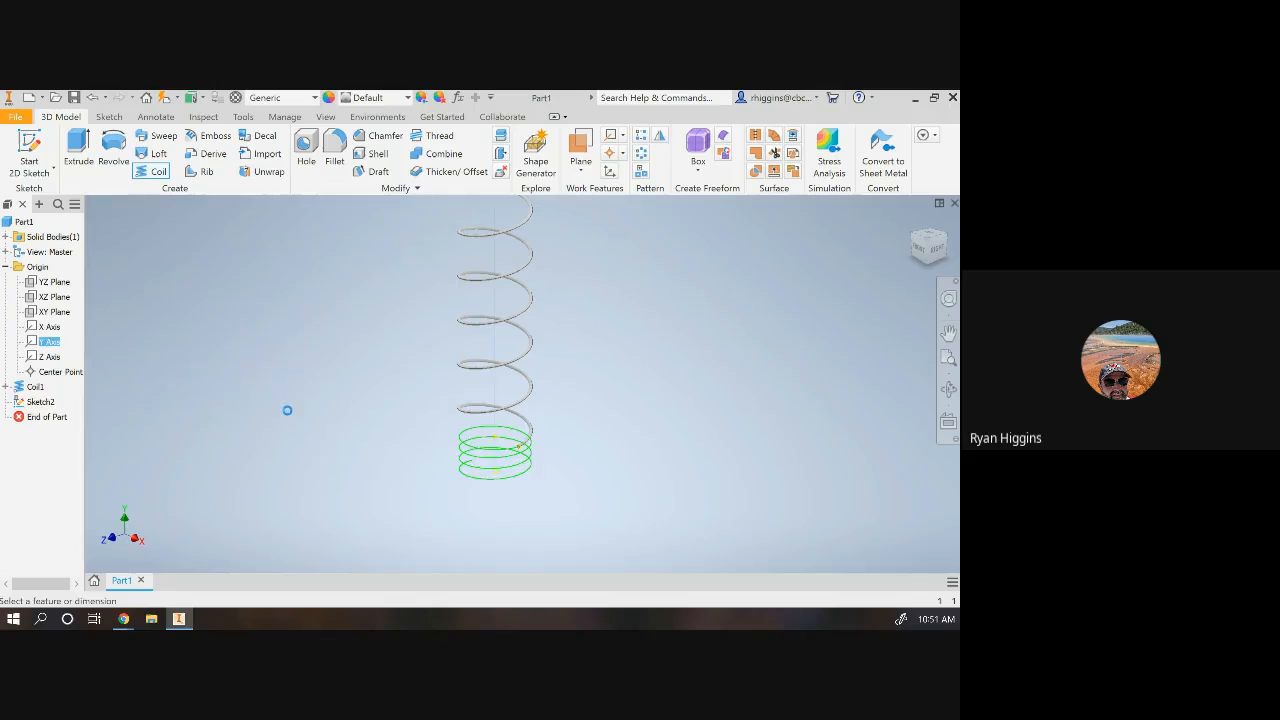
Start a sketch on the wire's upper end face, project its circular edge, and finish the sketch
scroll(526, 513, down, 2)
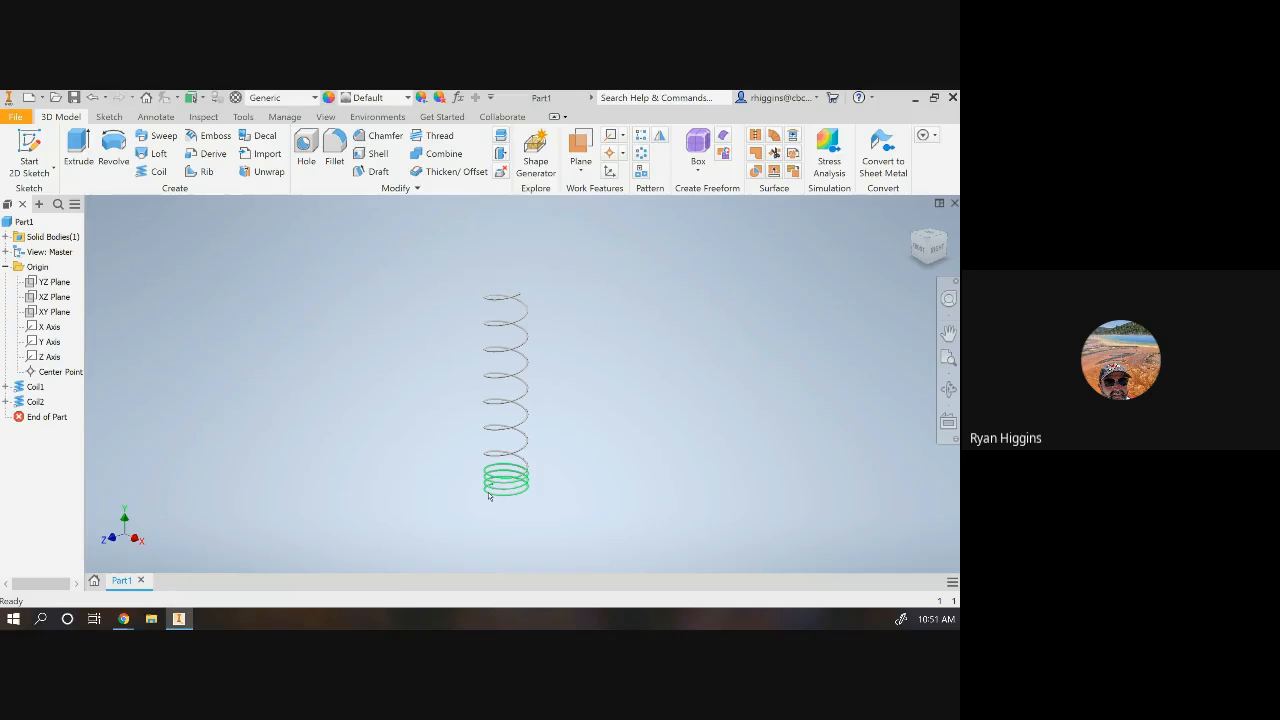
click(939, 247)
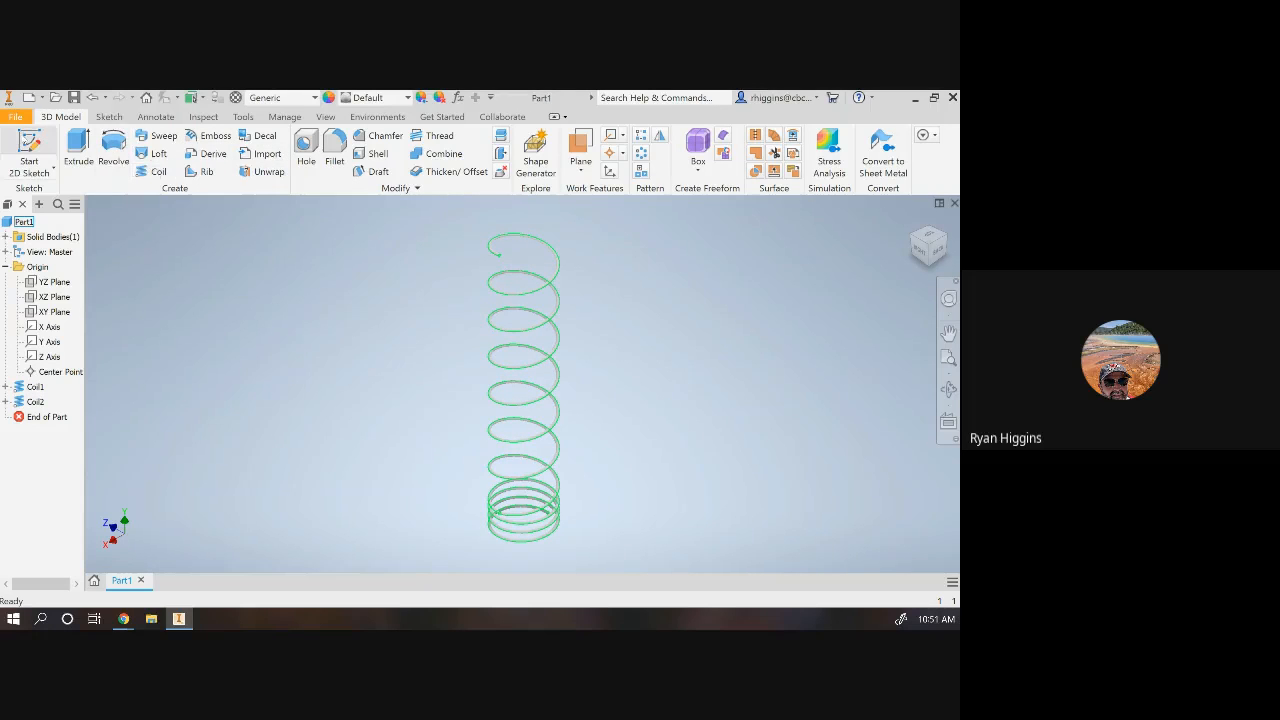
click(29, 155)
scroll(502, 255, down, 5)
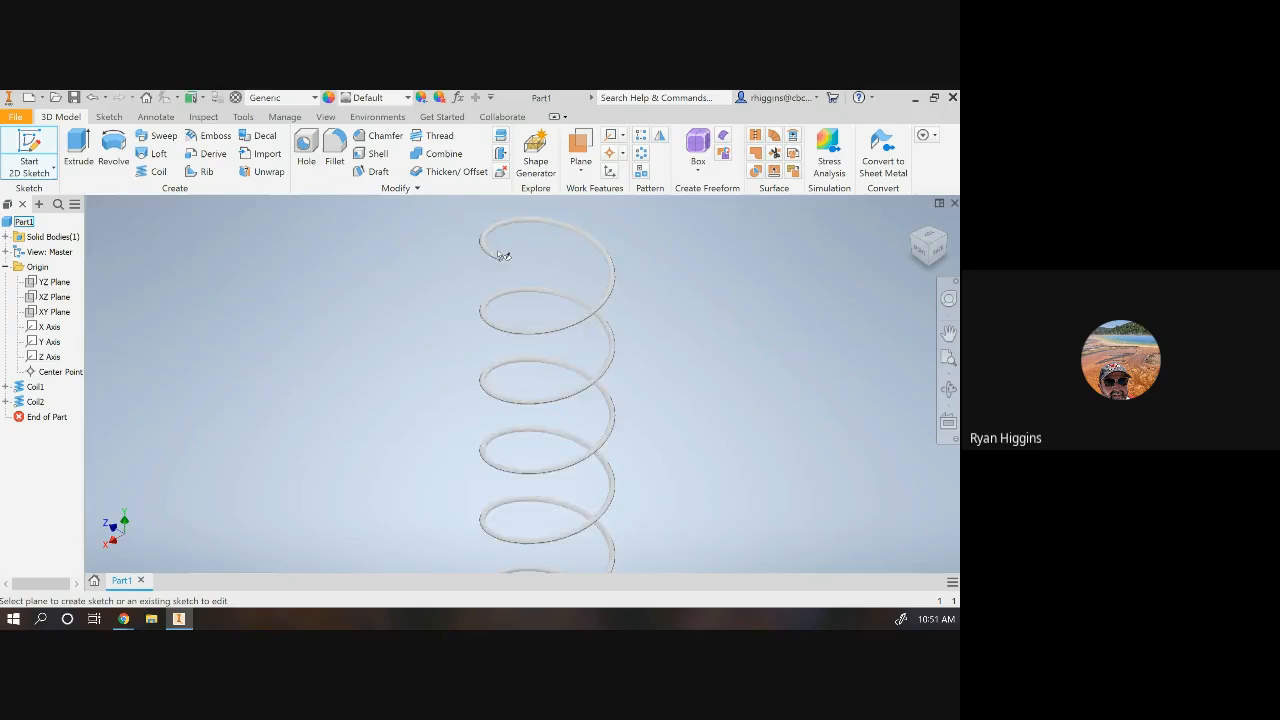
click(517, 349)
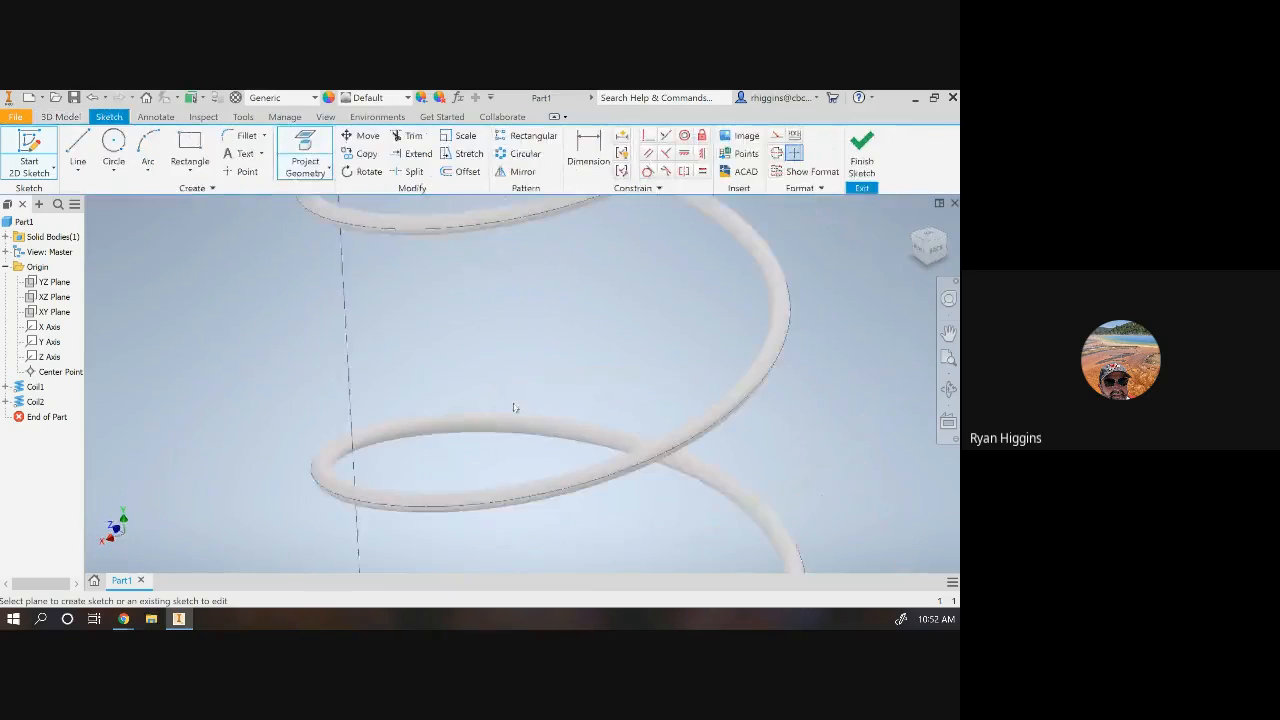
scroll(517, 466, down, 6)
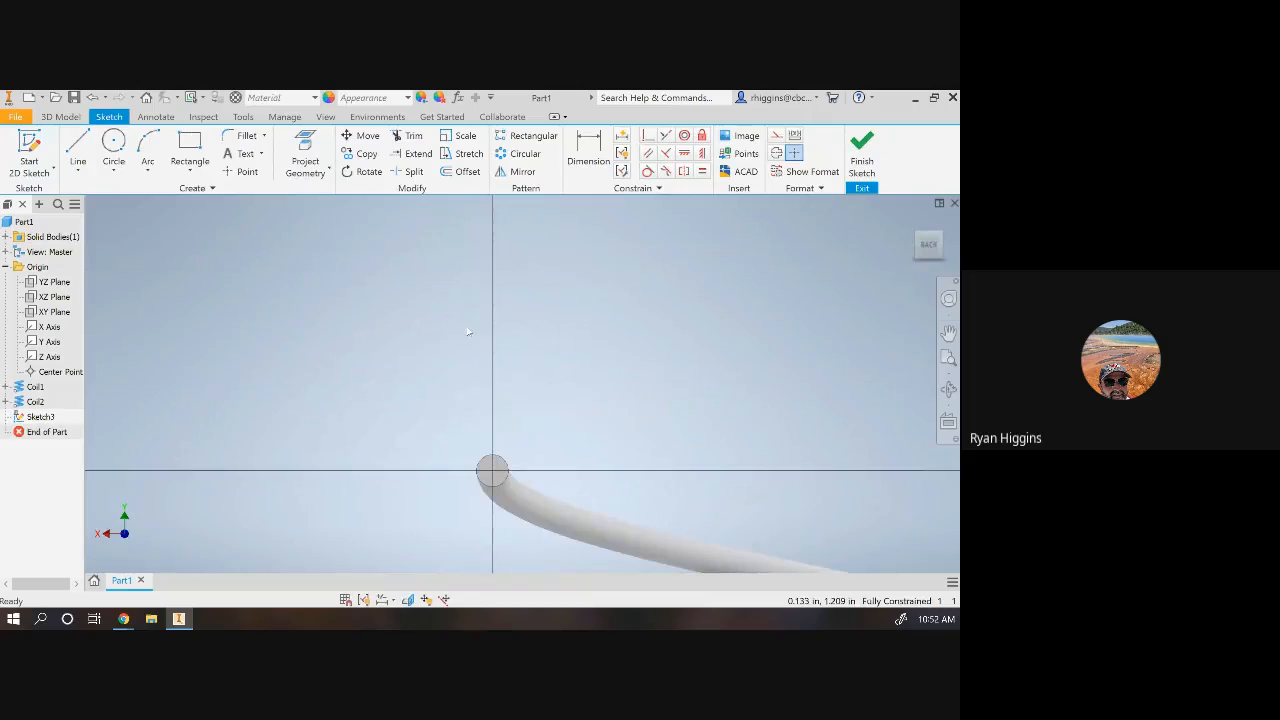
click(305, 152)
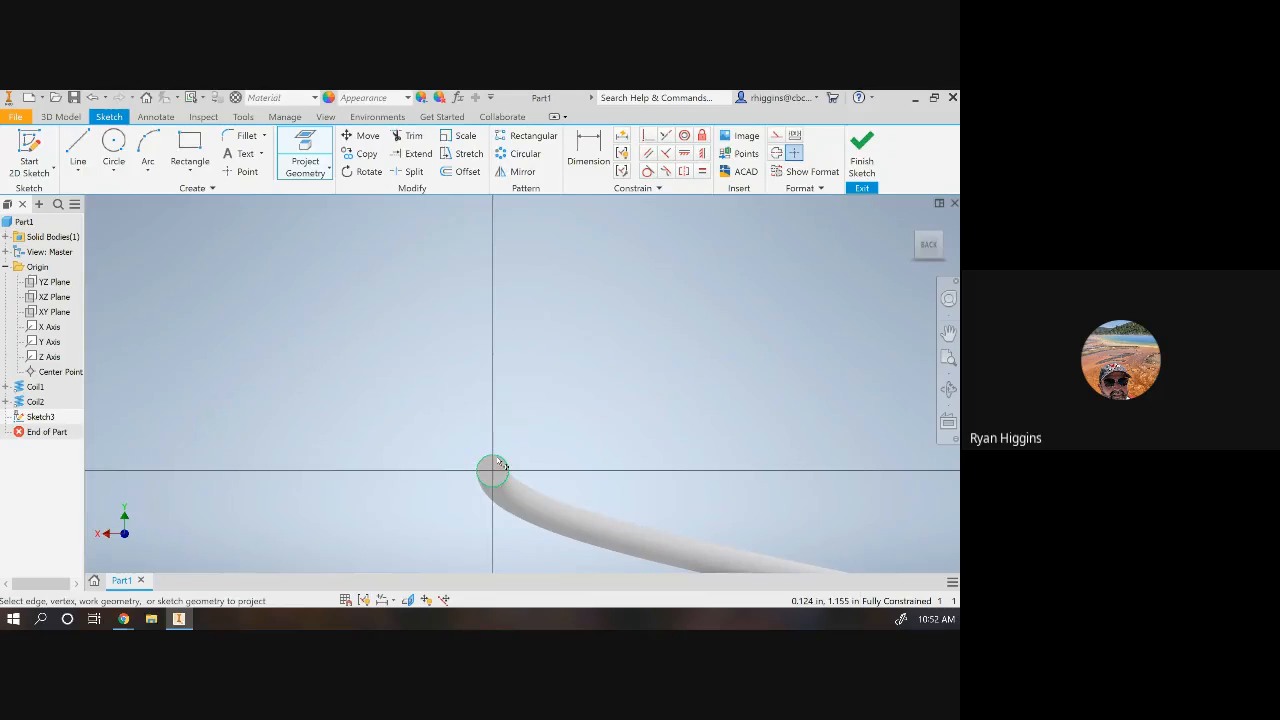
click(858, 156)
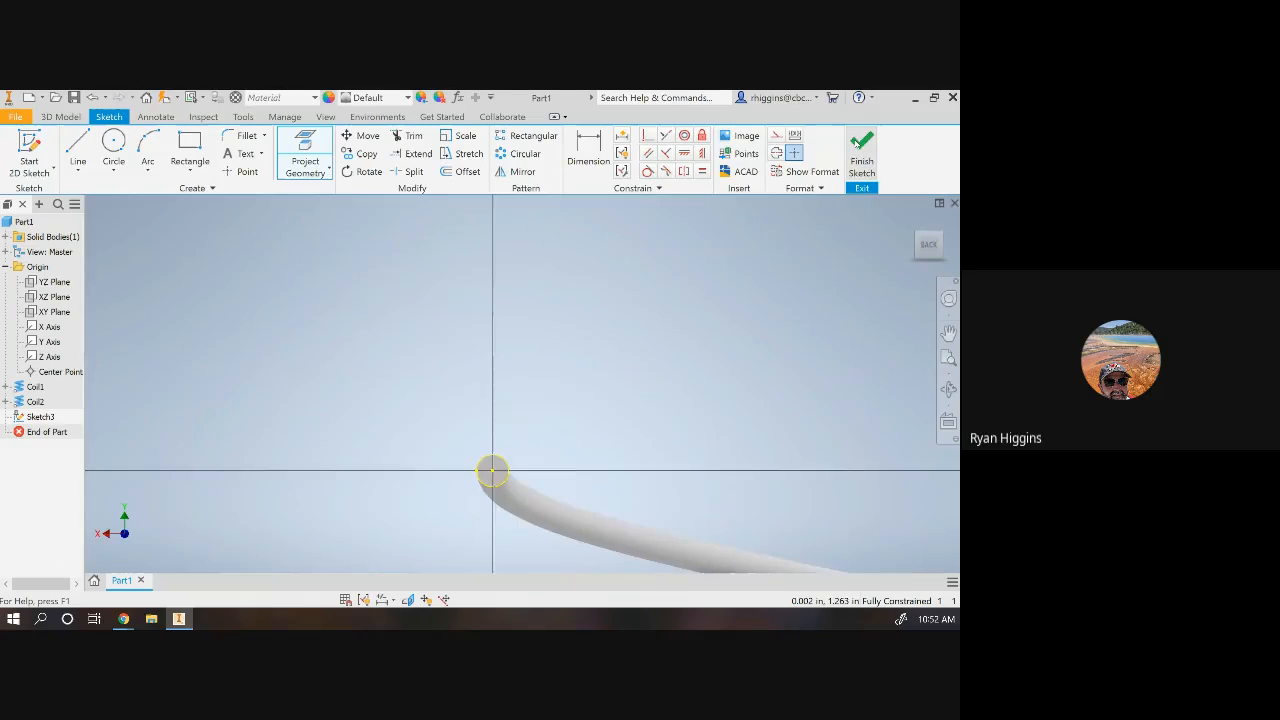
Start a Coil of the projected upper circle around the origin's Y axis, flipping its direction to run upward
click(155, 171)
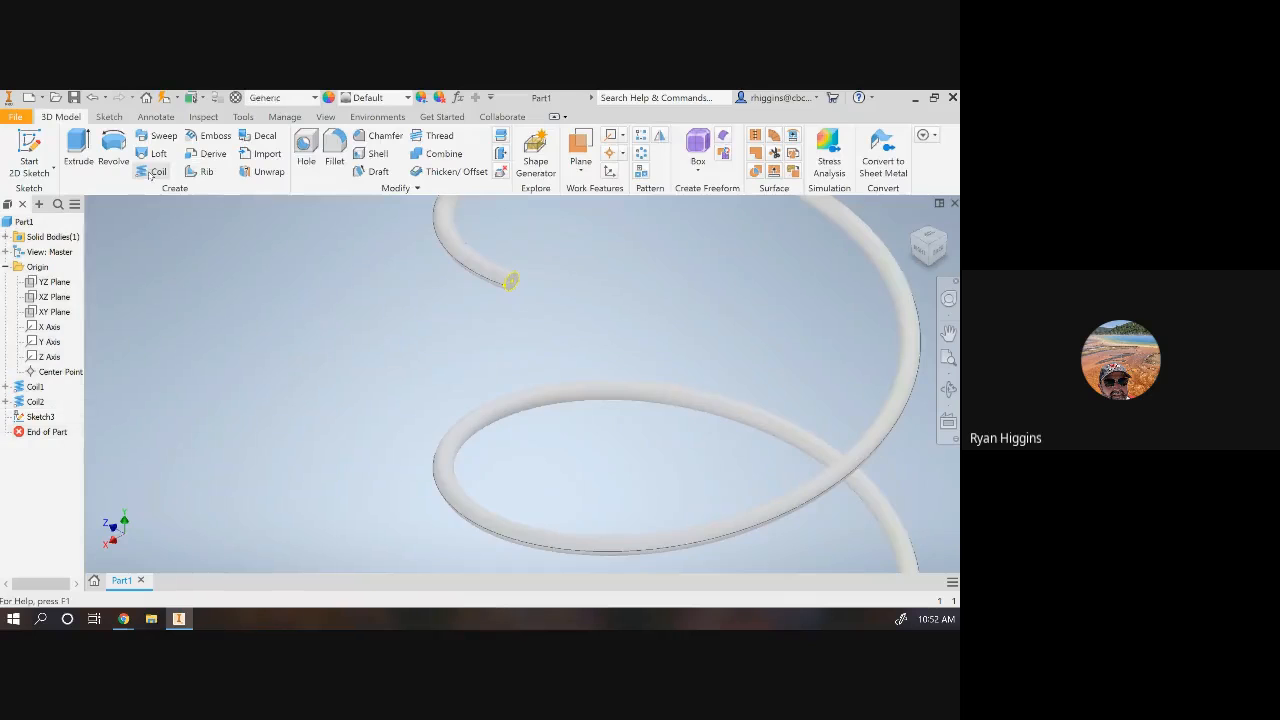
scroll(428, 425, down, 3)
scroll(430, 428, down, 2)
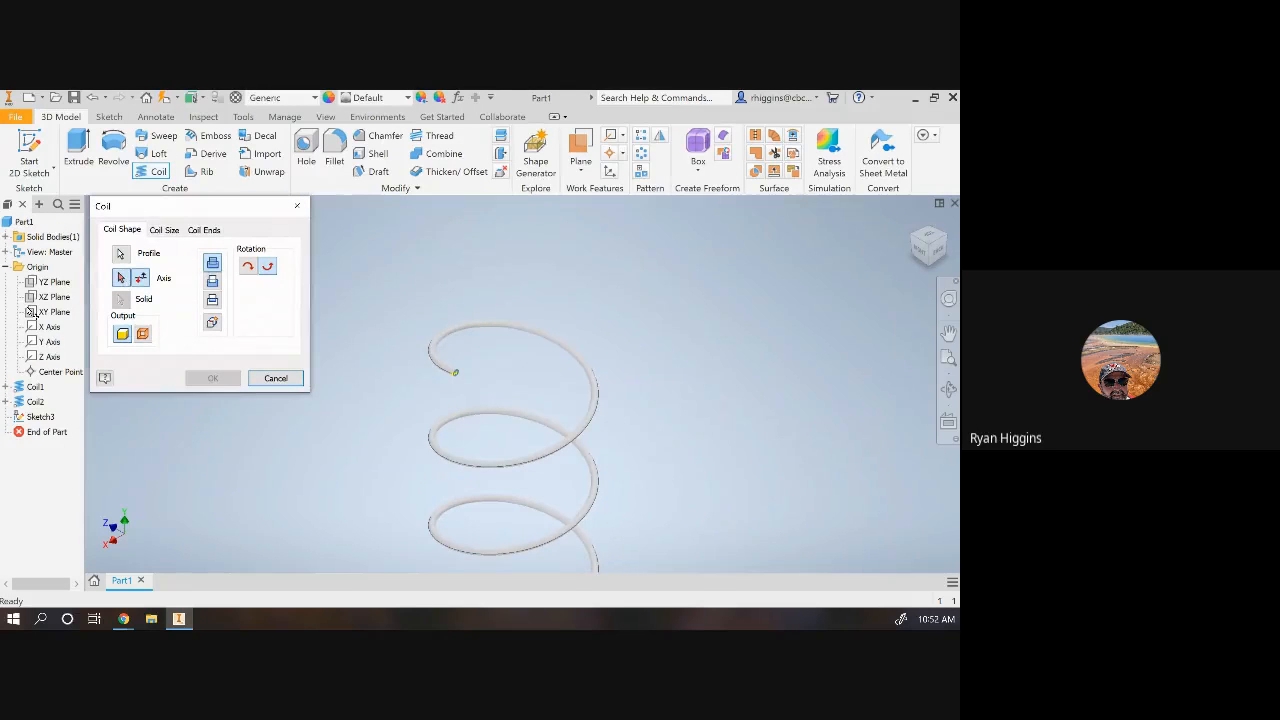
click(34, 347)
click(33, 344)
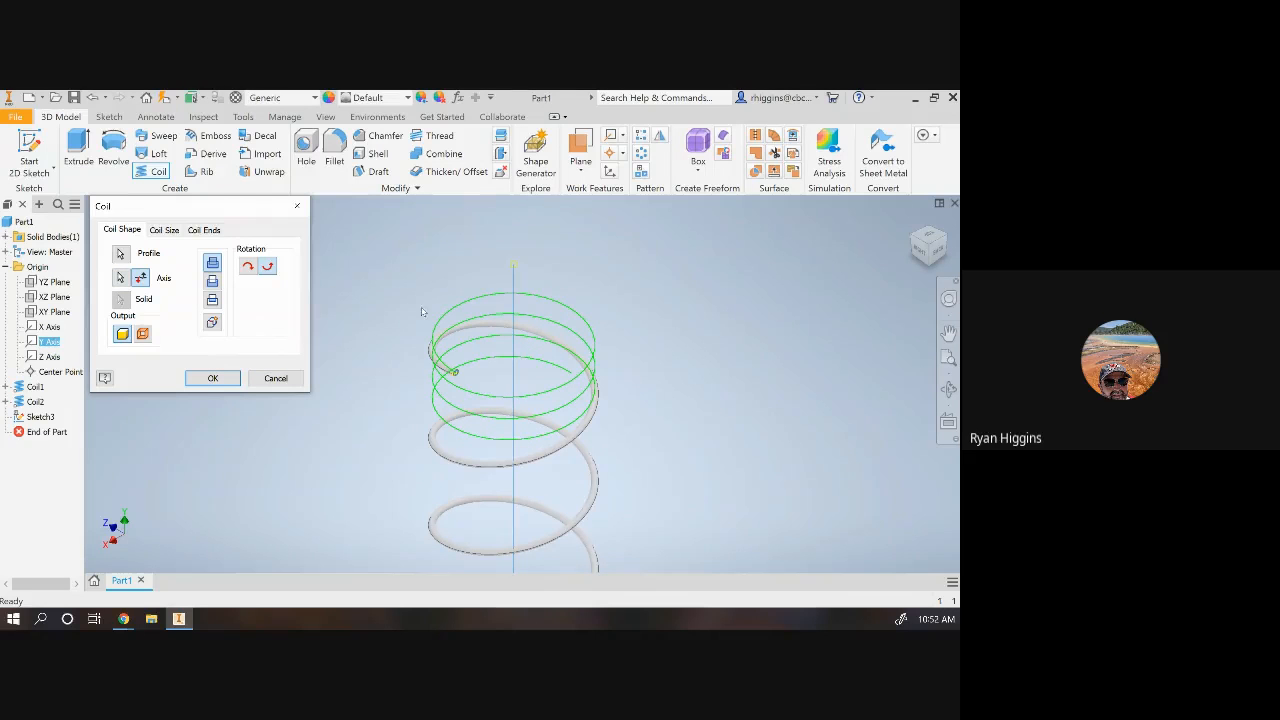
click(140, 278)
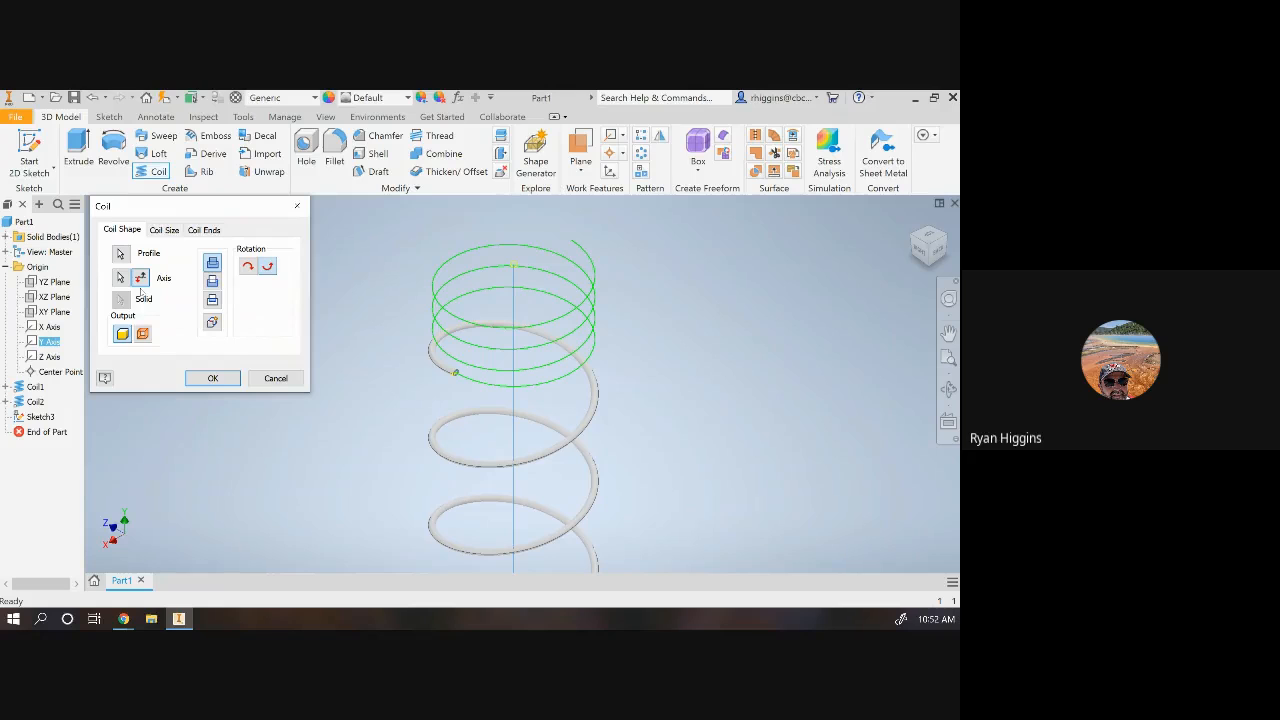
Set the upper coil's height to .1 in and create the coil, keeping both ends Flat
click(164, 230)
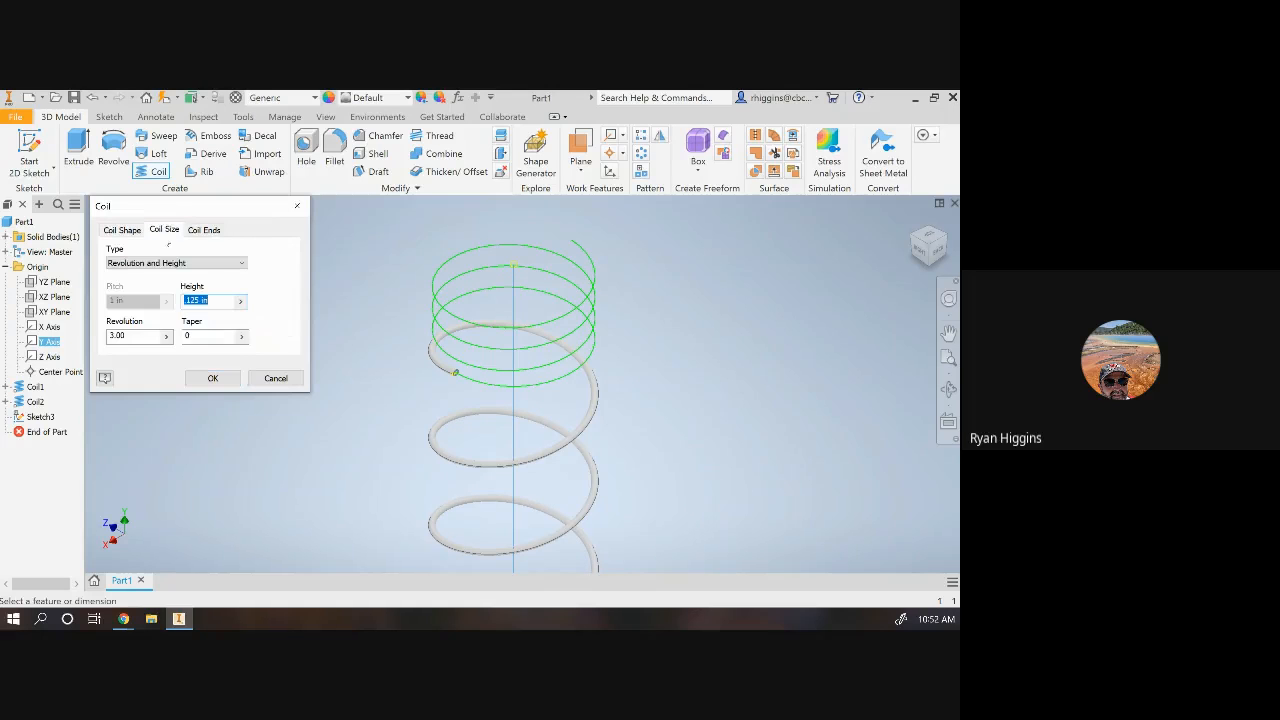
text(.125)
key(BackSpace)
key(BackSpace)
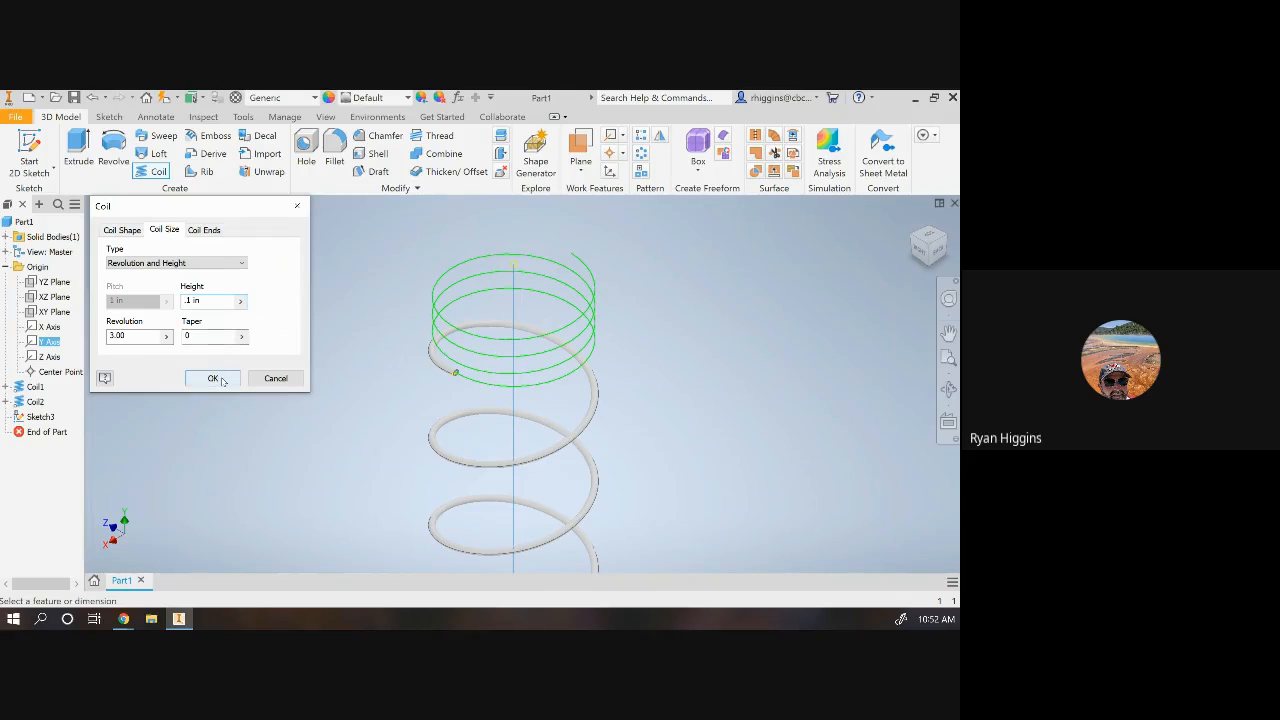
click(204, 229)
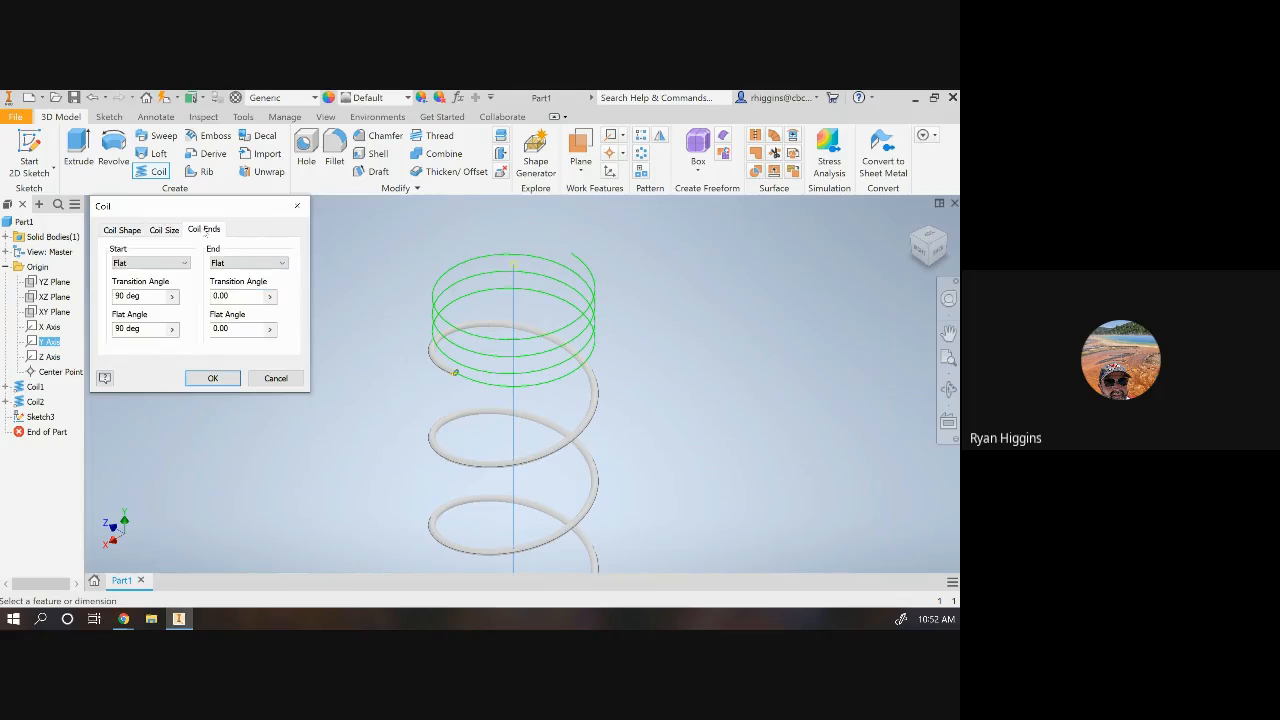
click(216, 379)
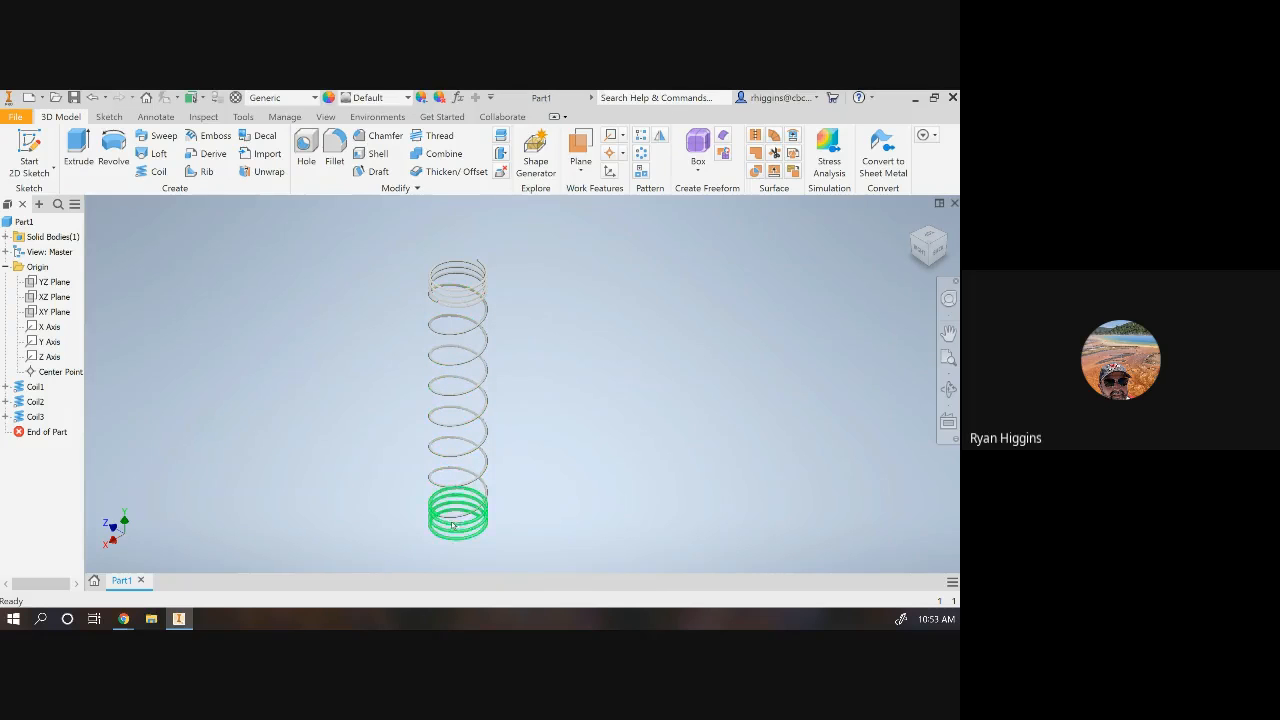
Sketch a circle of .001 in diameter centred on the origin on the XZ plane and finish the sketch
click(37, 146)
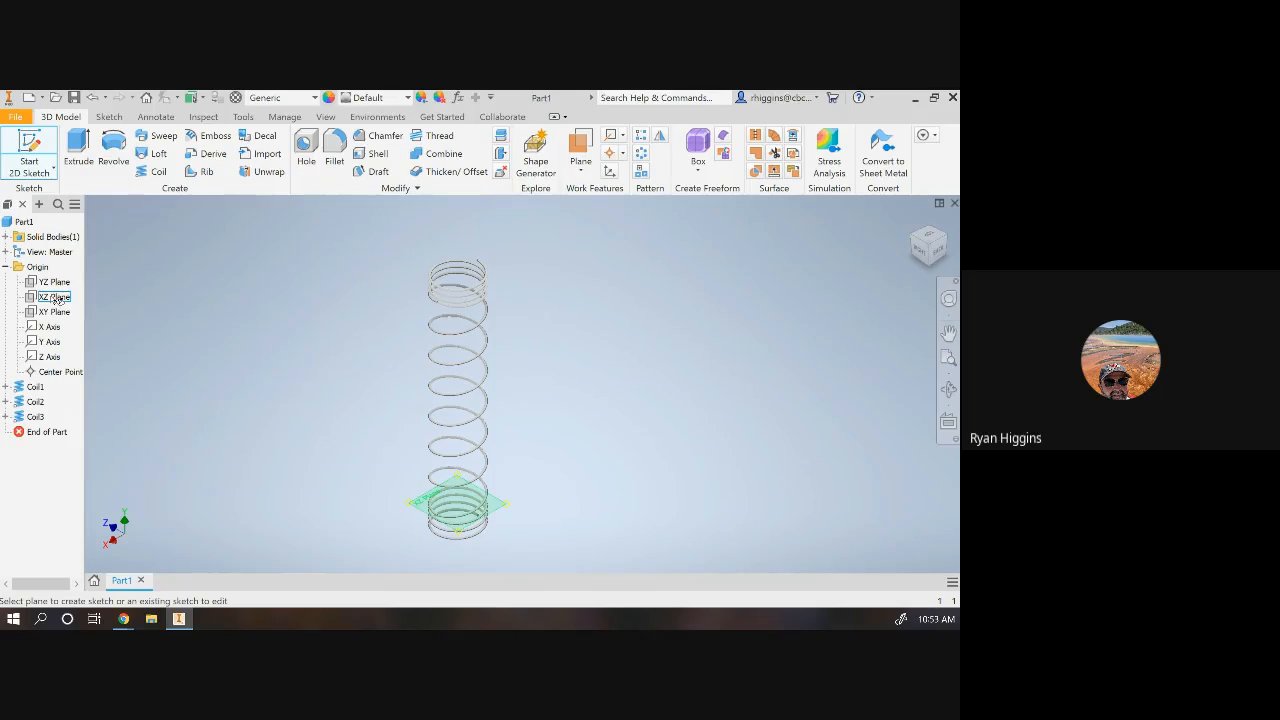
click(54, 297)
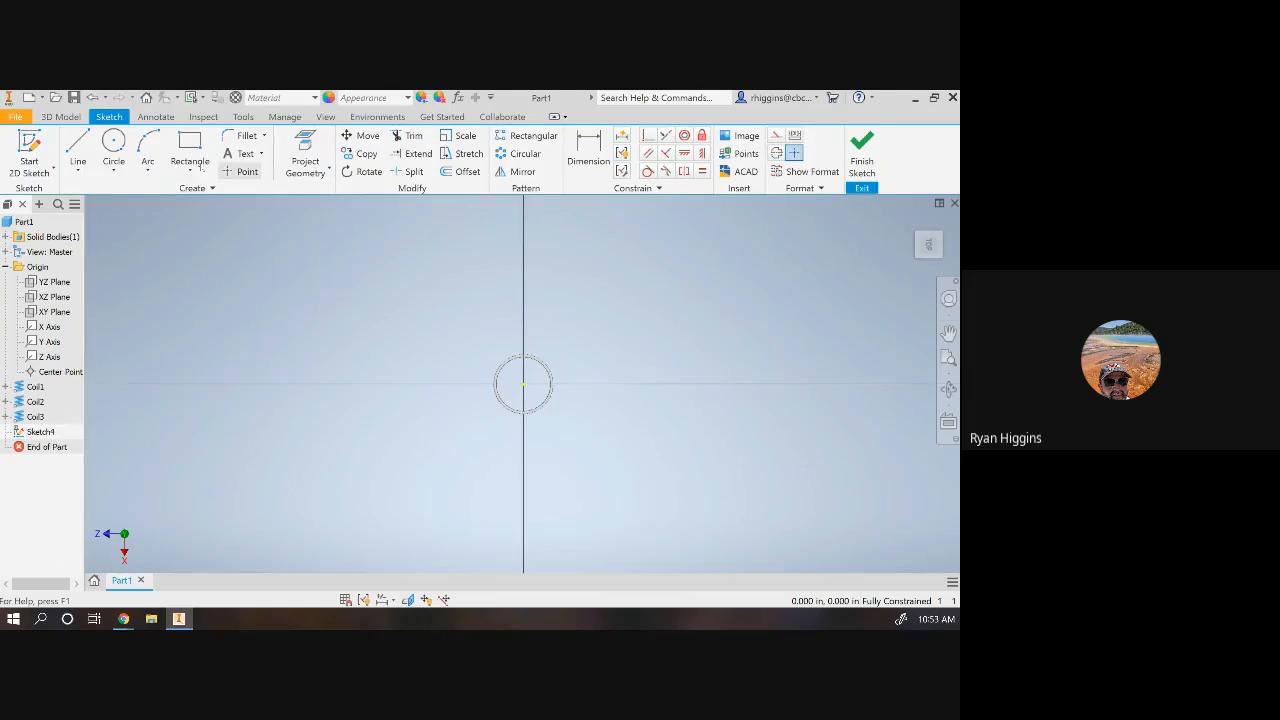
click(113, 144)
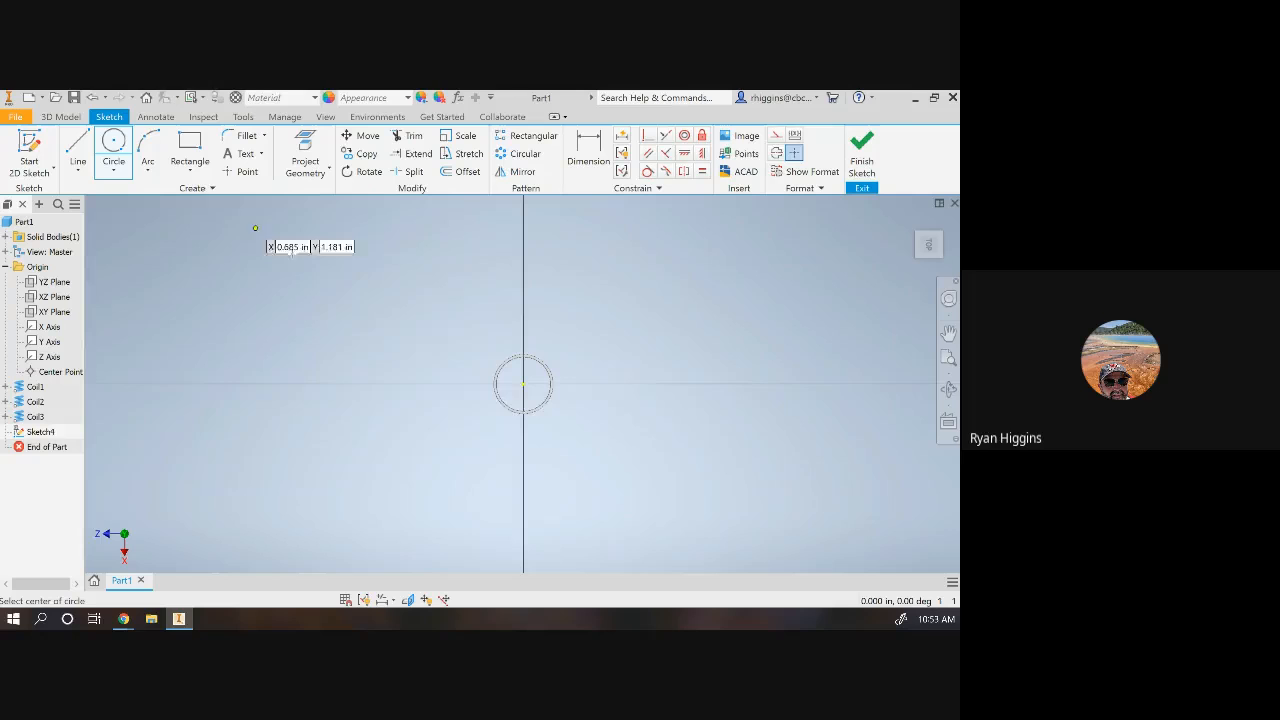
click(523, 383)
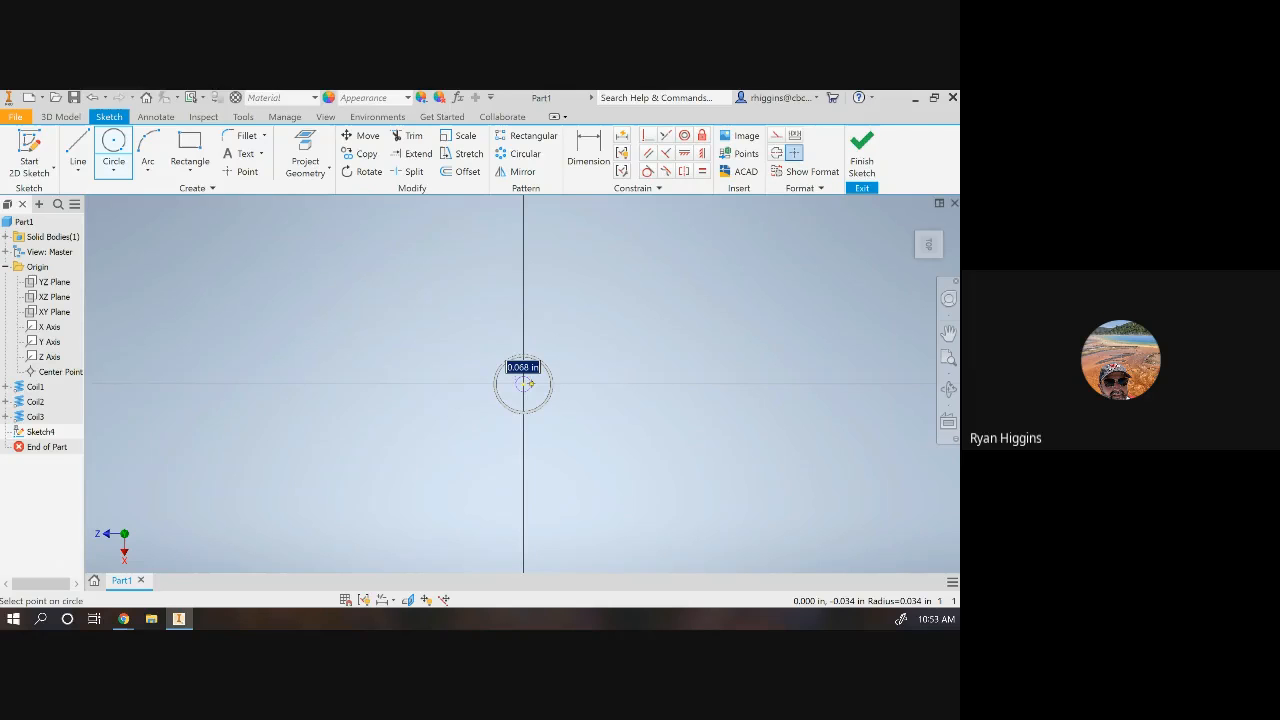
text(0.001)
key(Return)
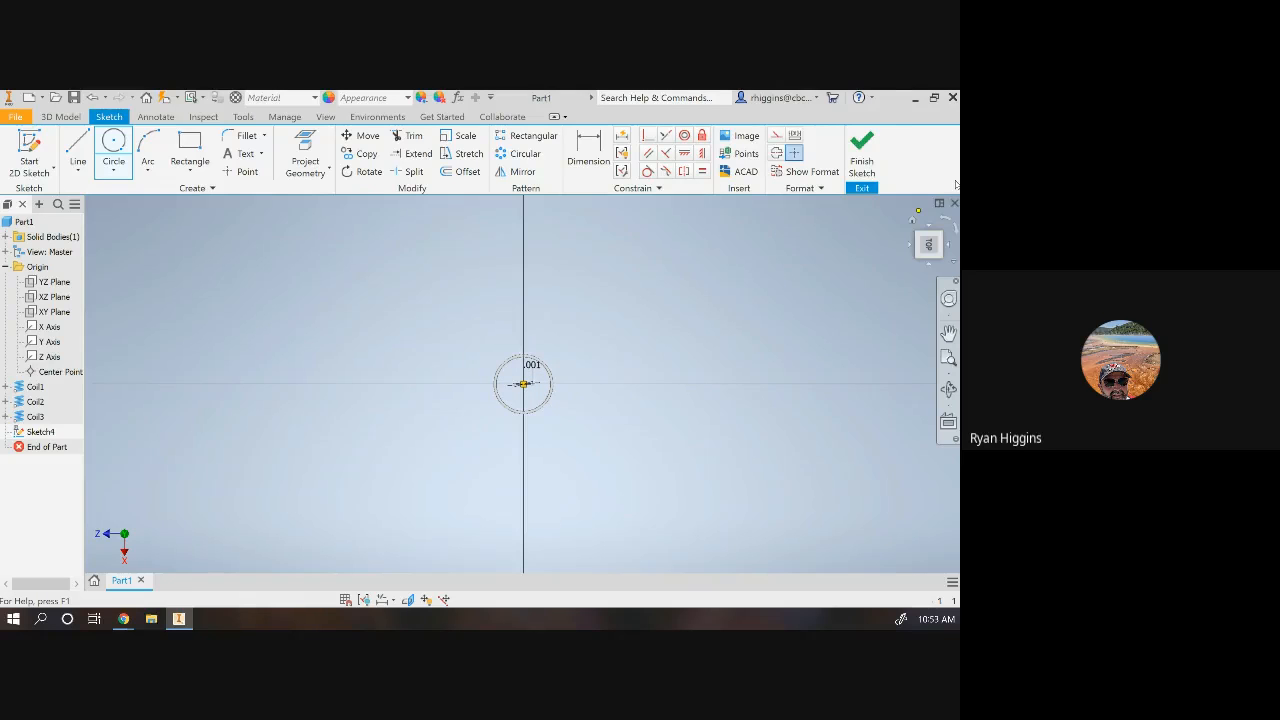
click(862, 153)
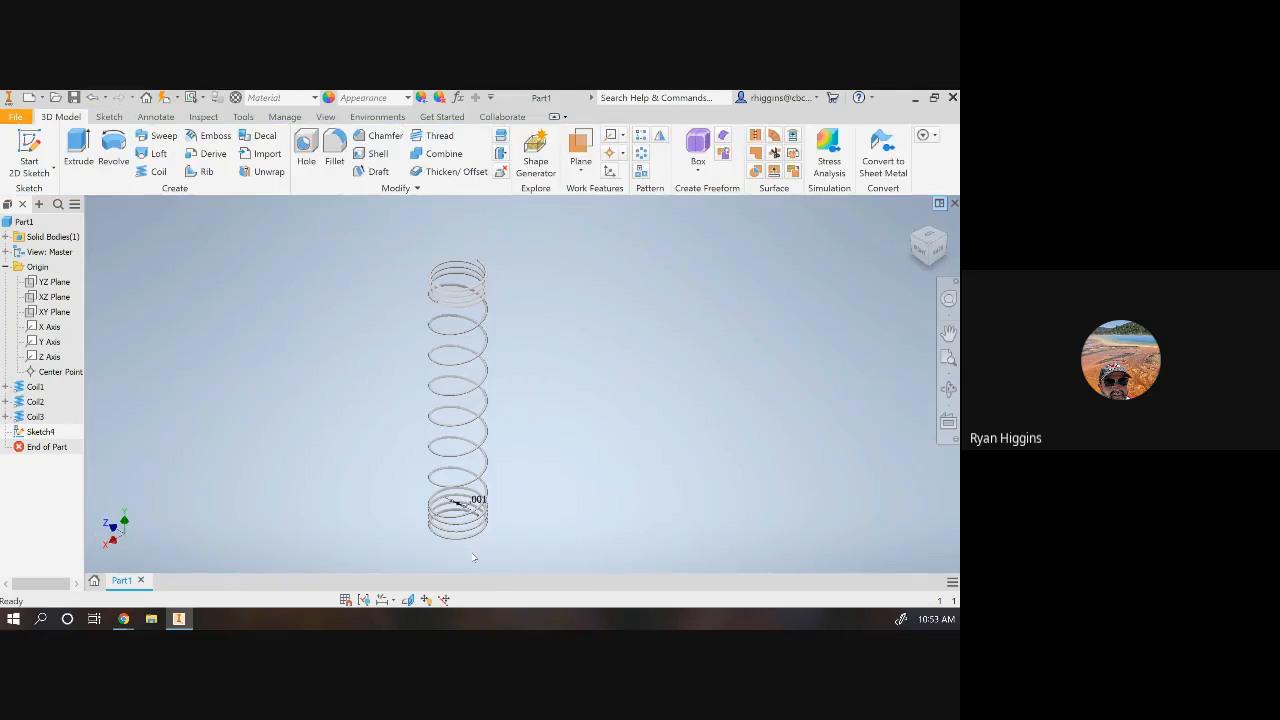
Extrude the tiny circle at the origin upward by .001 in and inspect it inside the lower coils
click(79, 152)
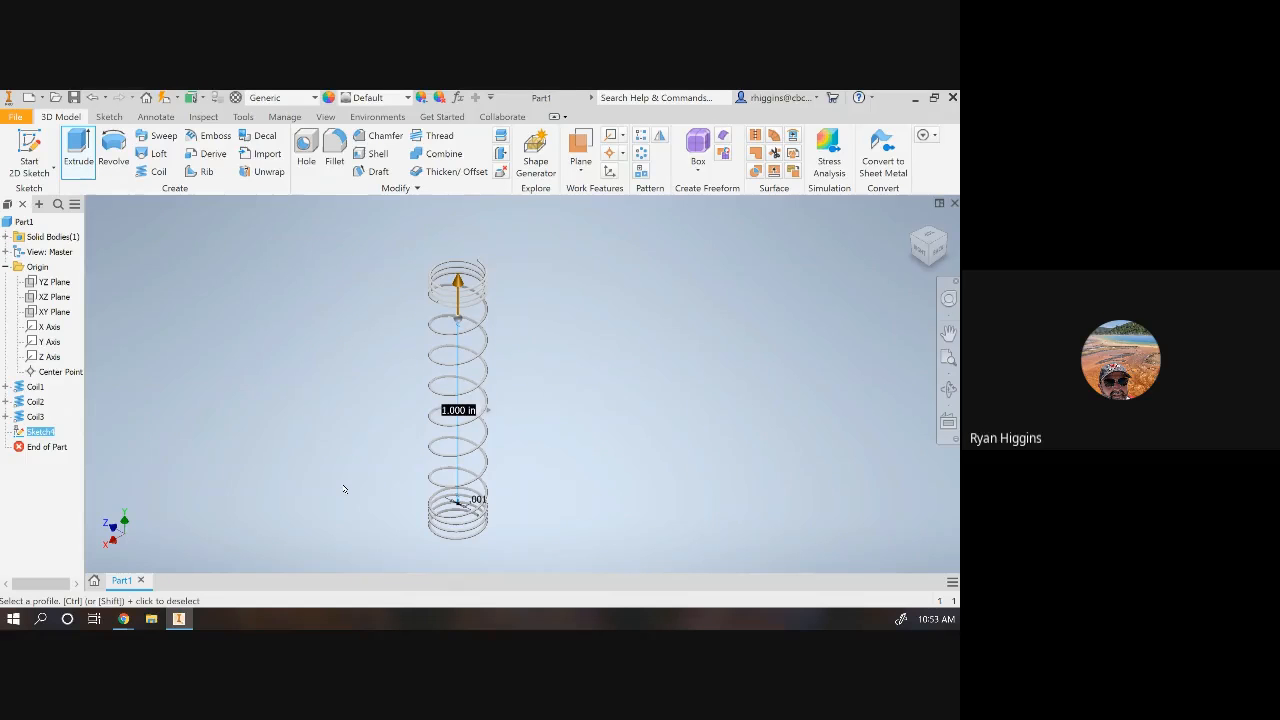
text(.001)
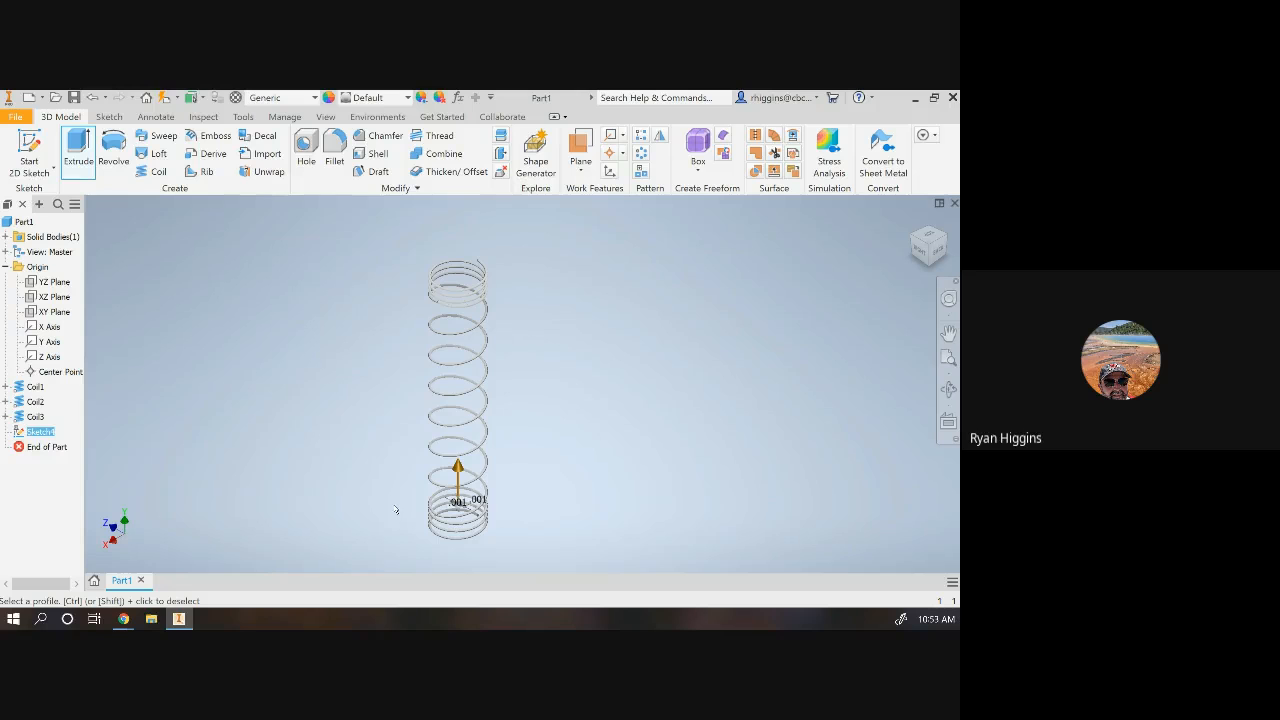
key(Return)
scroll(462, 515, up, 3)
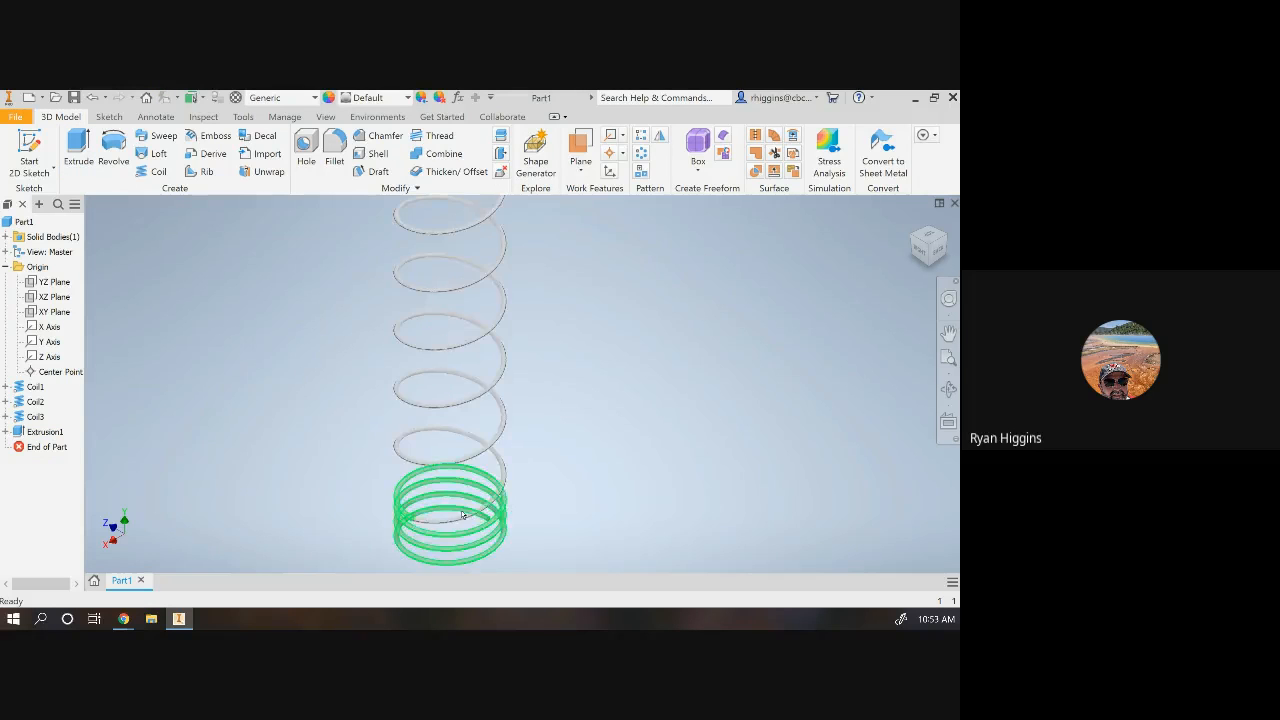
scroll(462, 515, up, 5)
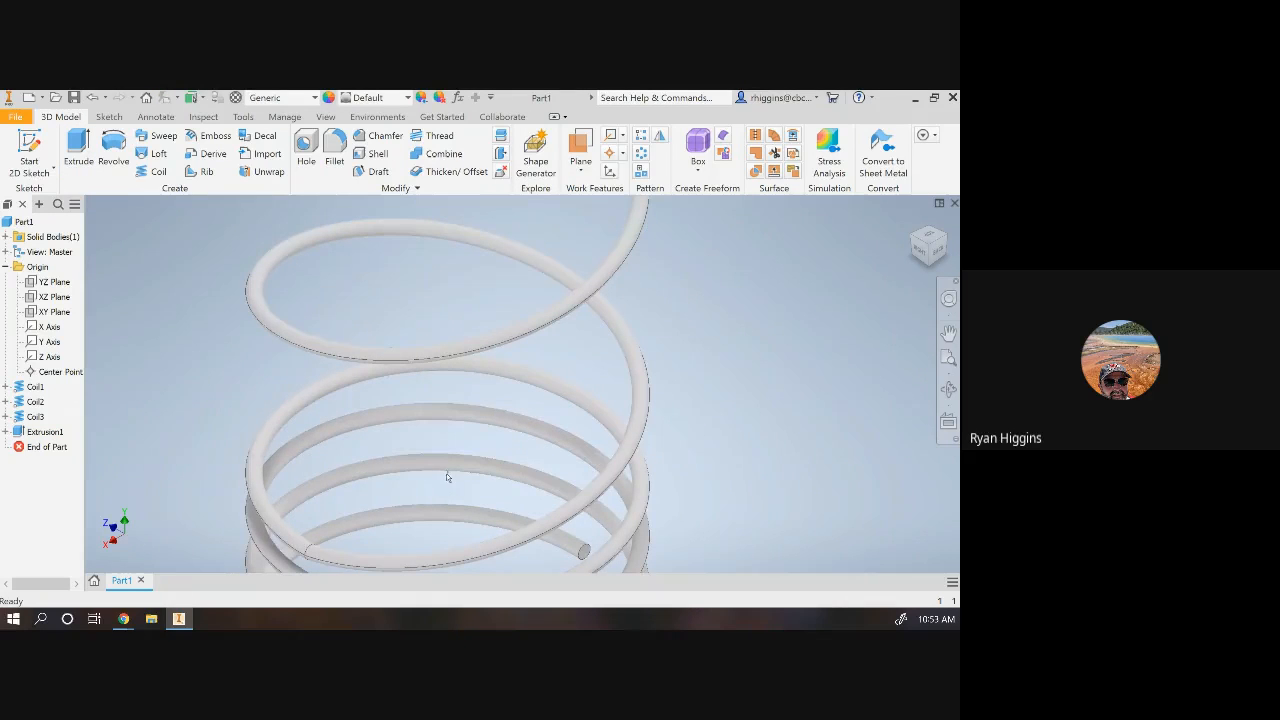
scroll(249, 419, down, 2)
scroll(249, 419, down, 3)
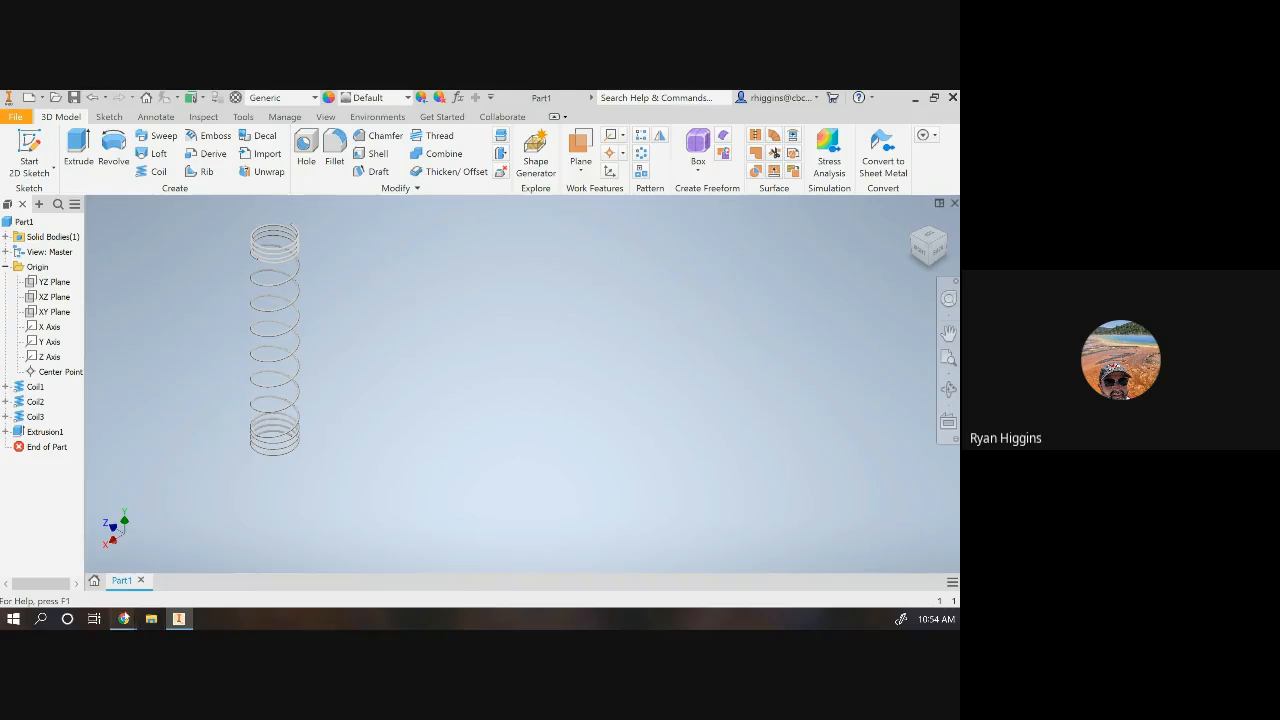
mouse_move(123, 619)
click(286, 568)
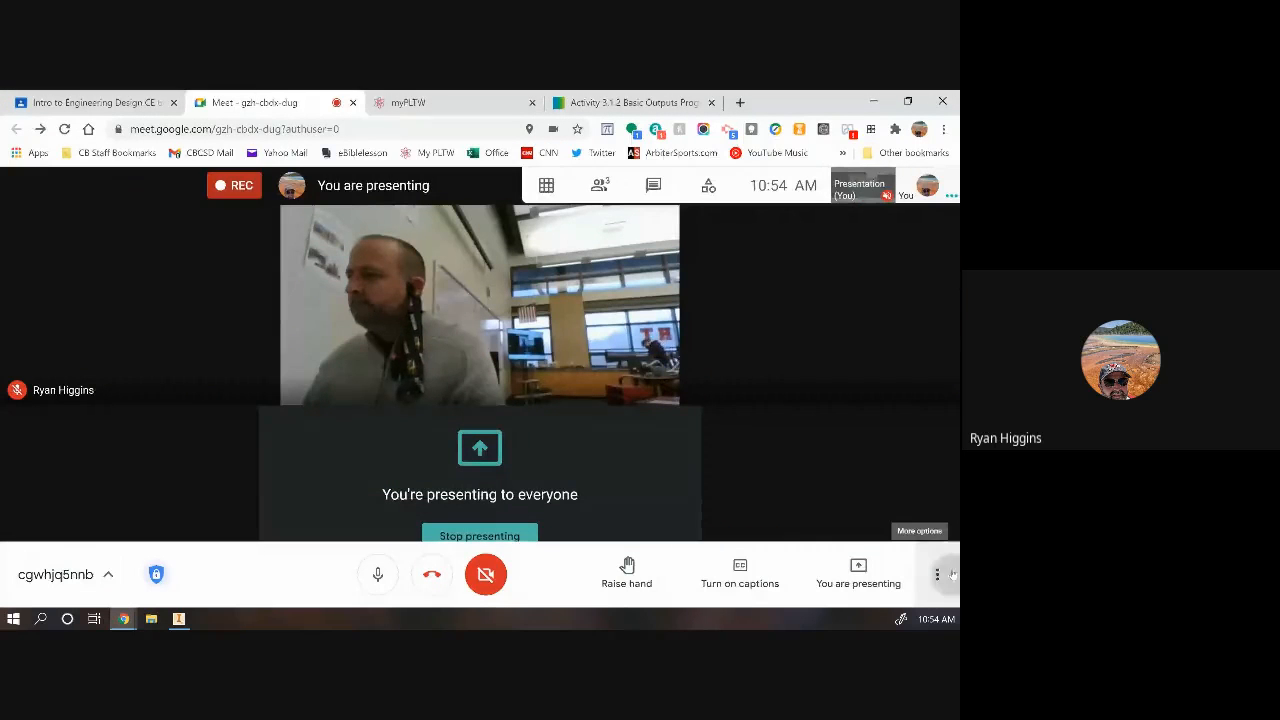